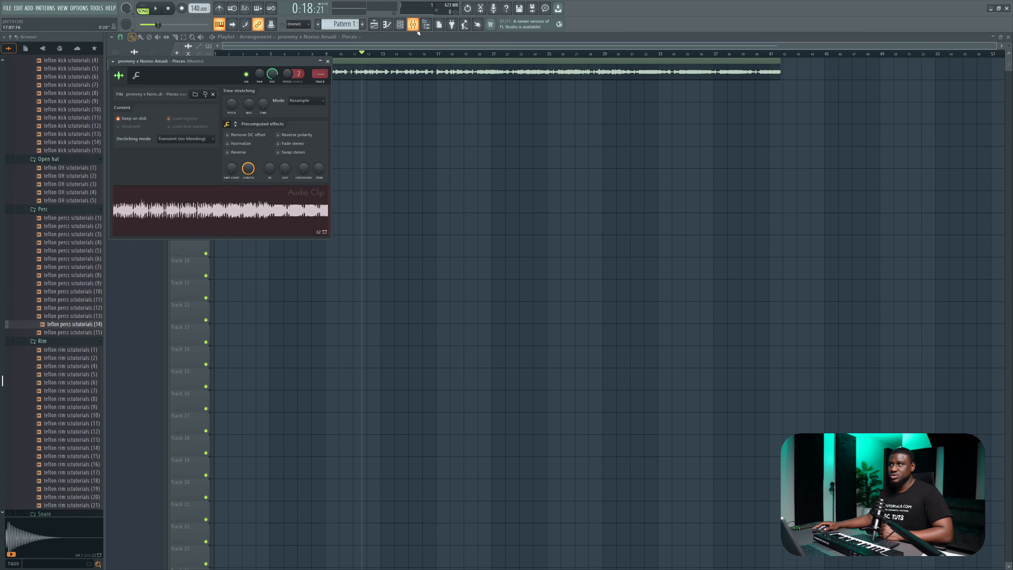
# Route the song's audio clip to mixer Insert 1 and load WLM Meter Stereo into that track's effect slot 9.
pyautogui.click(295, 321)
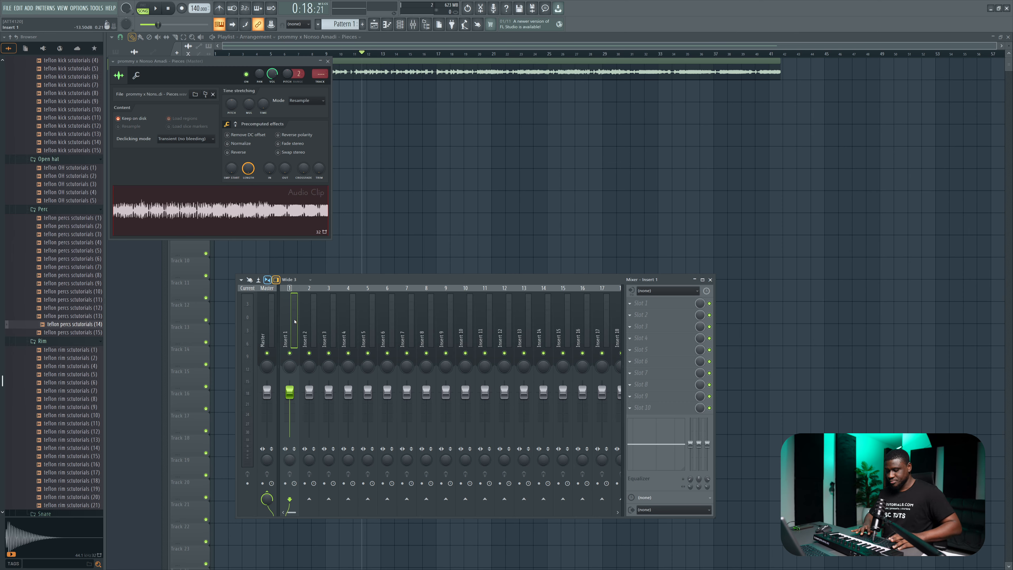
pyautogui.hotkey('ctrl', 'l')
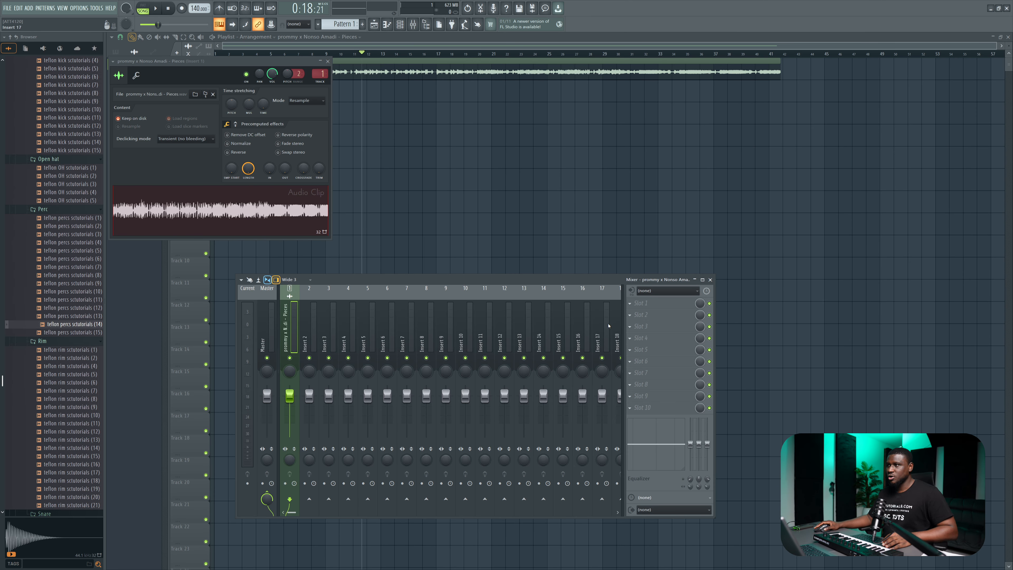
pyautogui.click(647, 307)
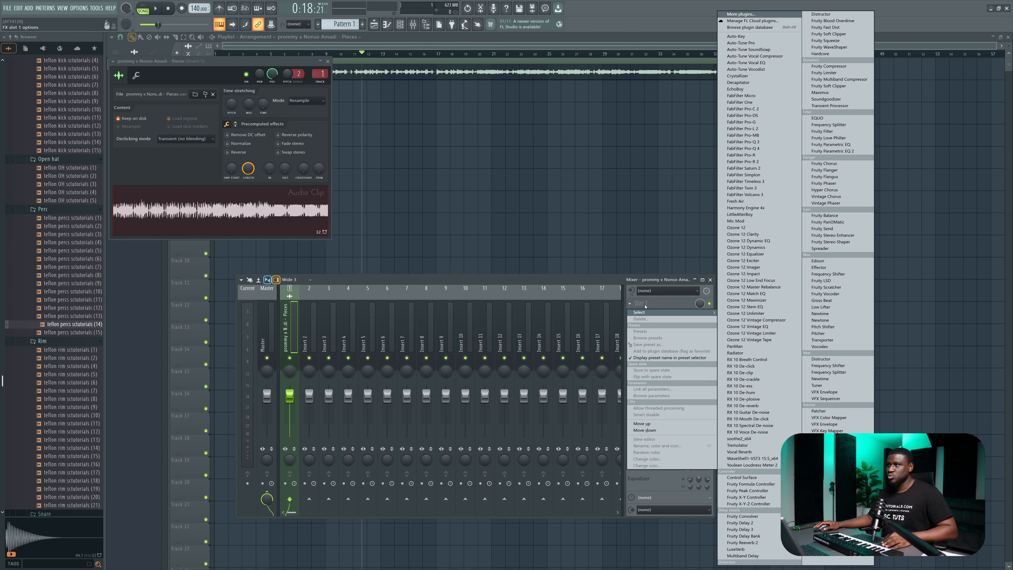
pyautogui.click(767, 461)
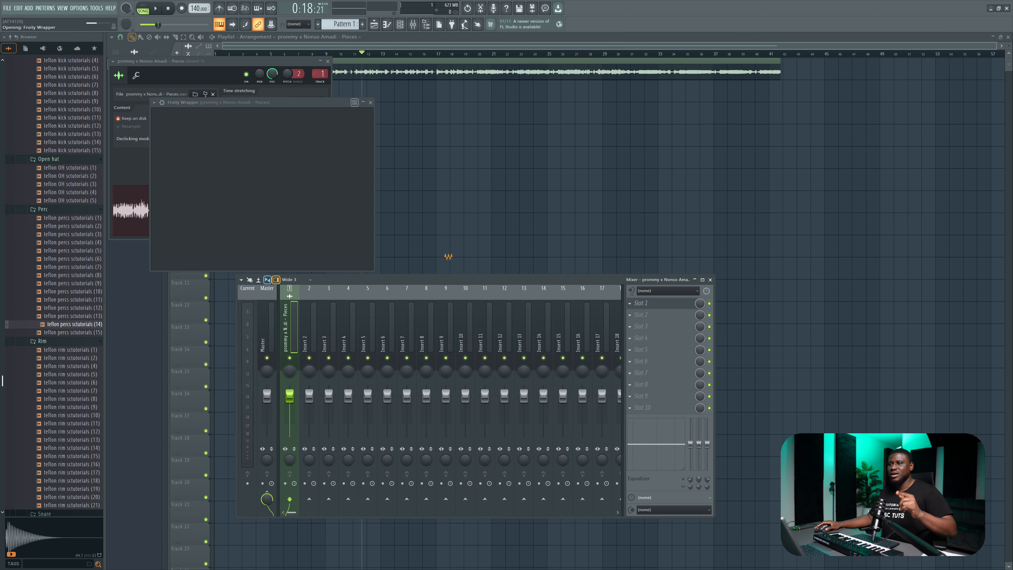
pyautogui.click(279, 153)
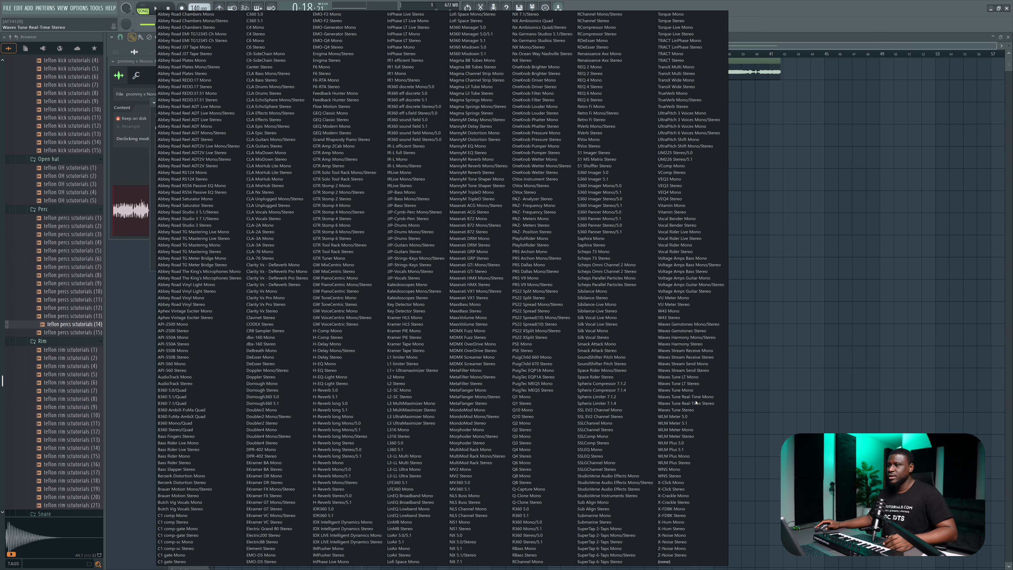
pyautogui.click(678, 436)
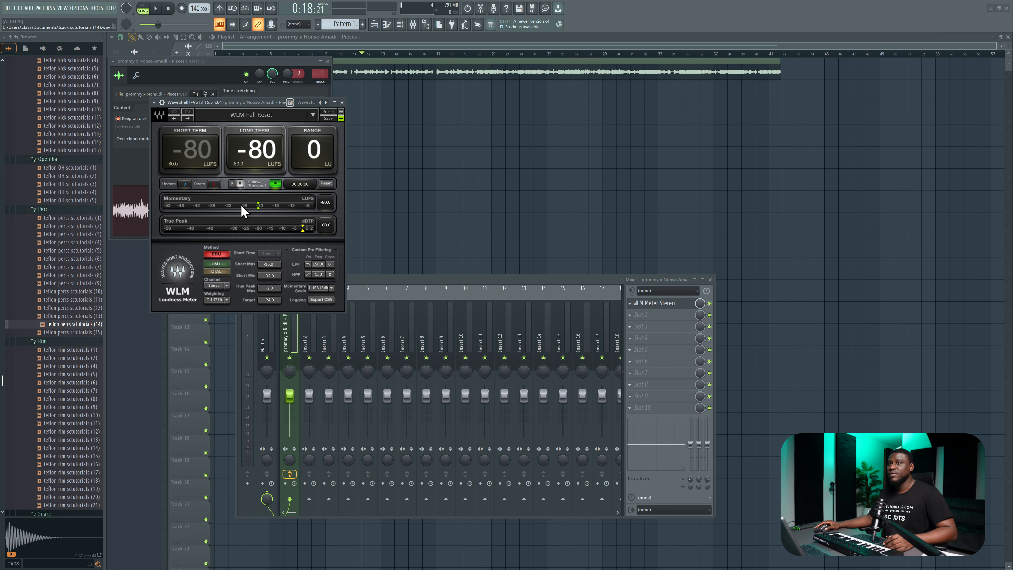
pyautogui.moveTo(654, 311); pyautogui.dragTo(641, 396)
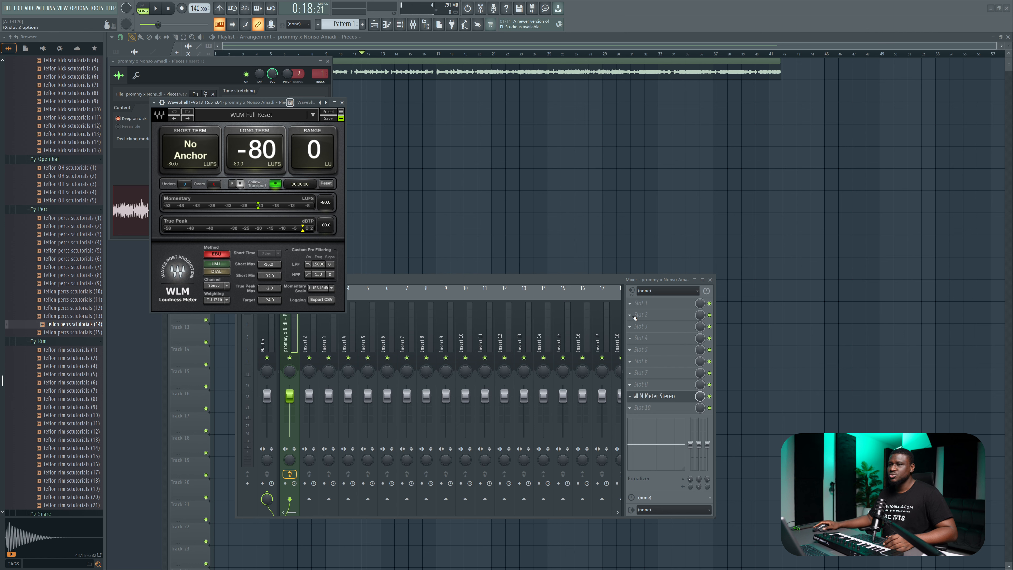
# Load SSLEQ Stereo into slot 1 of Insert 1, place its window beside the loudness meter and show its wrapper options.
pyautogui.click(631, 304)
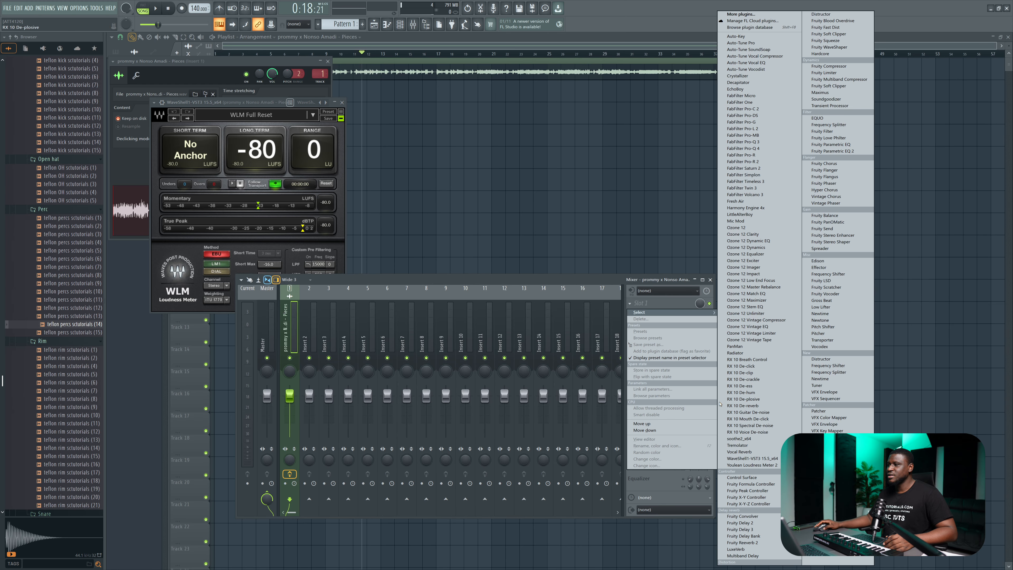
pyautogui.click(738, 458)
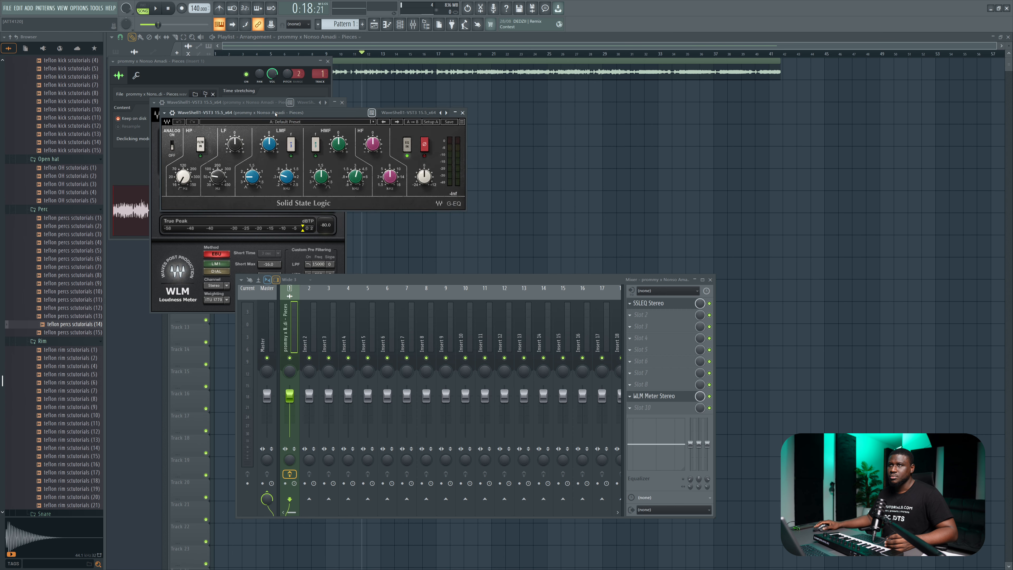
pyautogui.click(600, 456)
pyautogui.moveTo(481, 117); pyautogui.dragTo(483, 115)
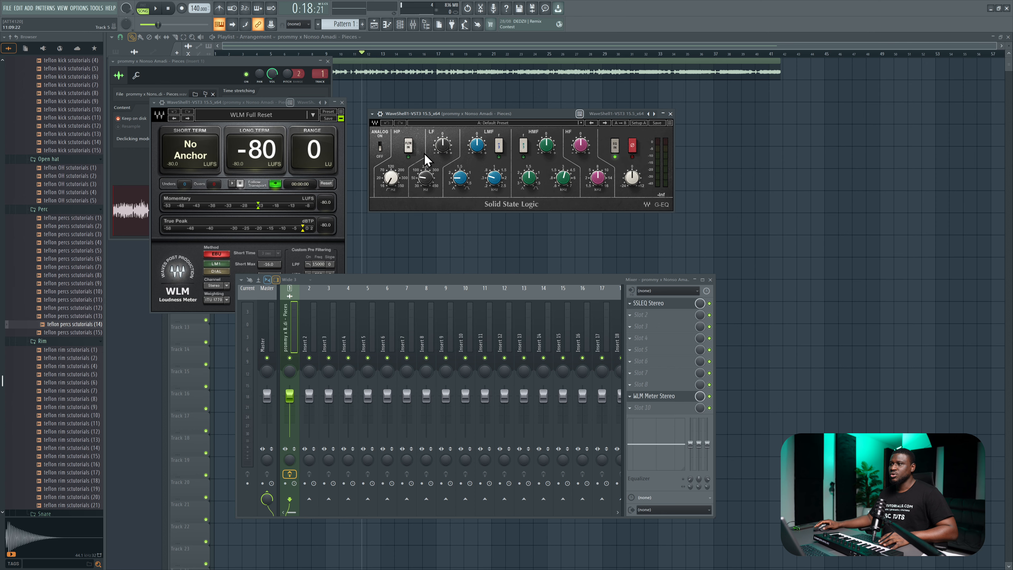
pyautogui.click(380, 114)
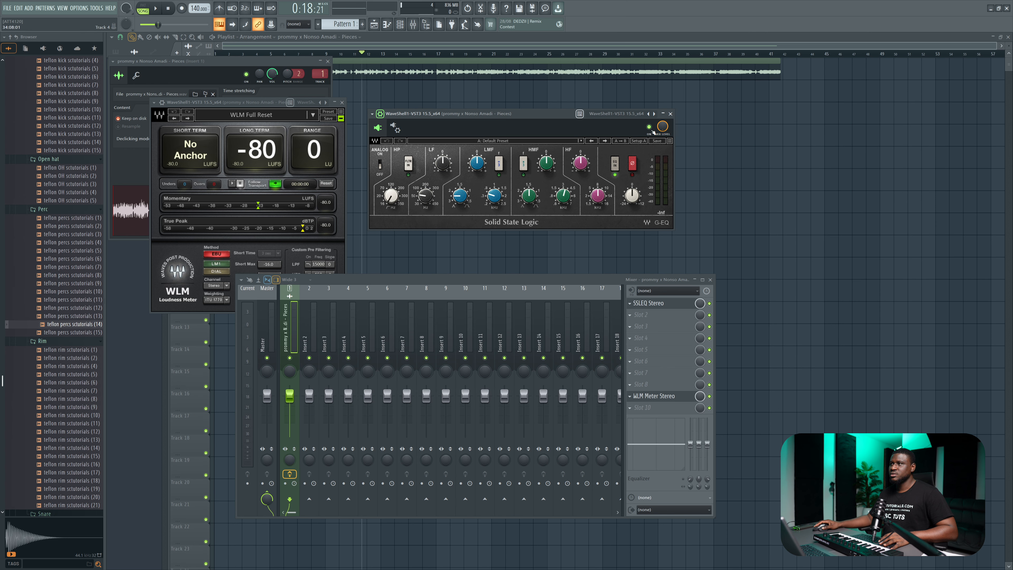
# Play the song briefly as a reference and set the EQ's LF frequency to about 35 Hz.
pyautogui.press('space')
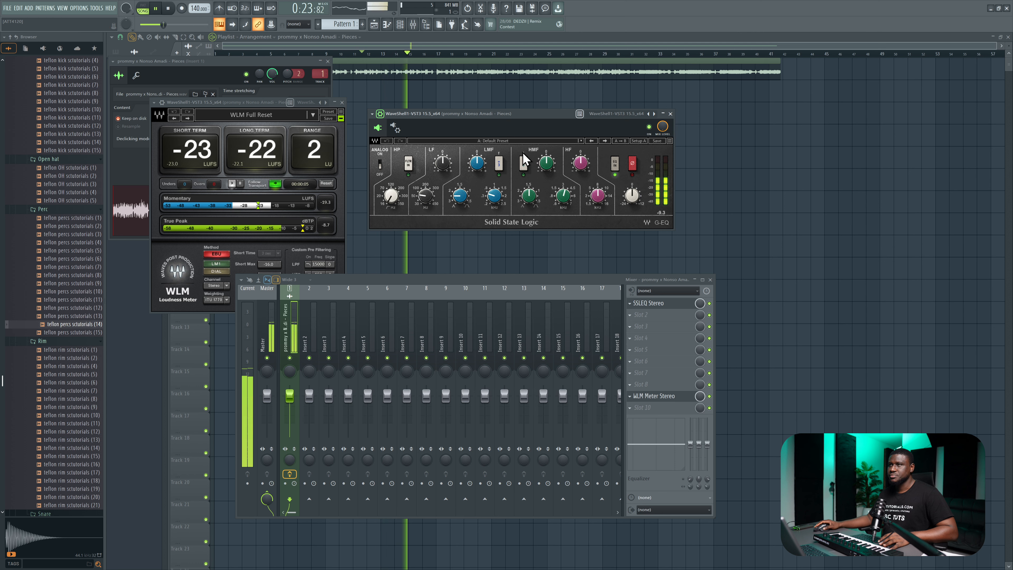
pyautogui.press('space')
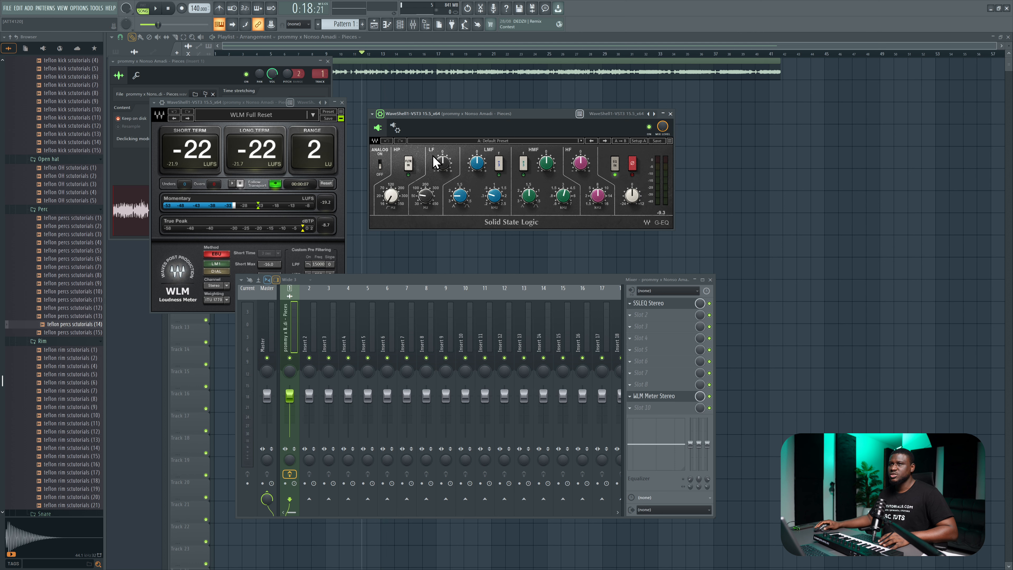
pyautogui.moveTo(425, 195); pyautogui.dragTo(426, 193)
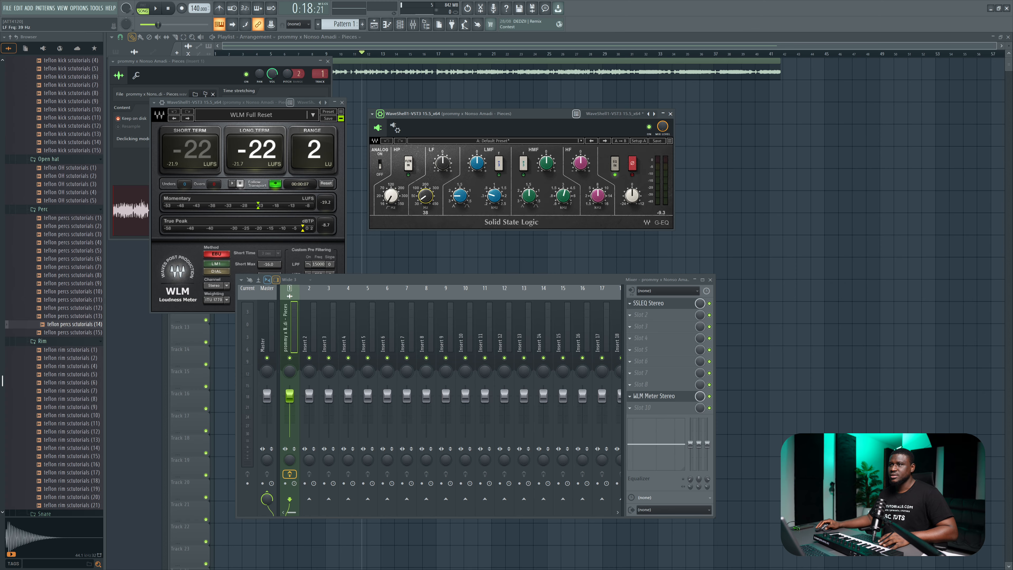
pyautogui.moveTo(425, 195); pyautogui.dragTo(425, 196)
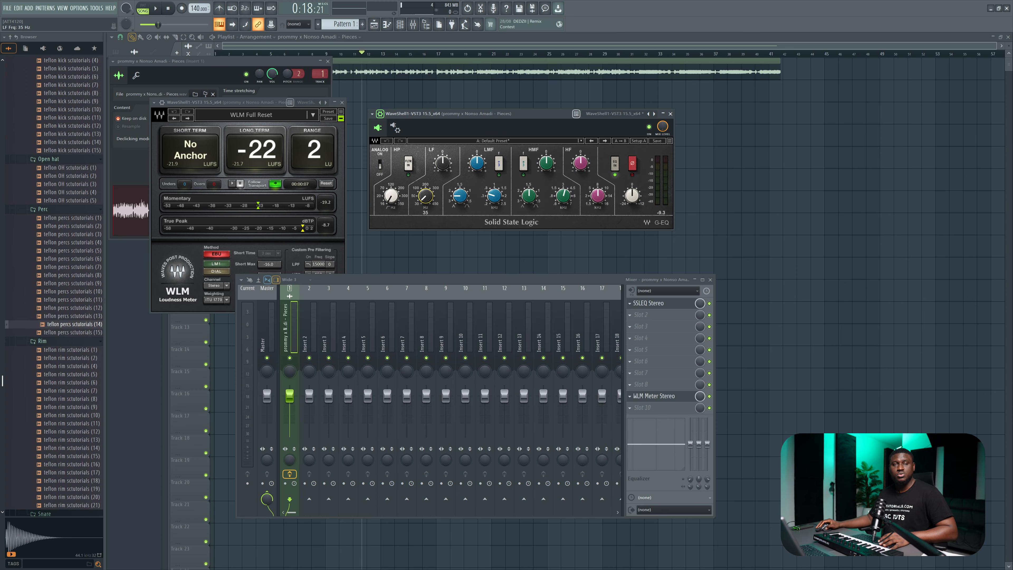
pyautogui.click(431, 191)
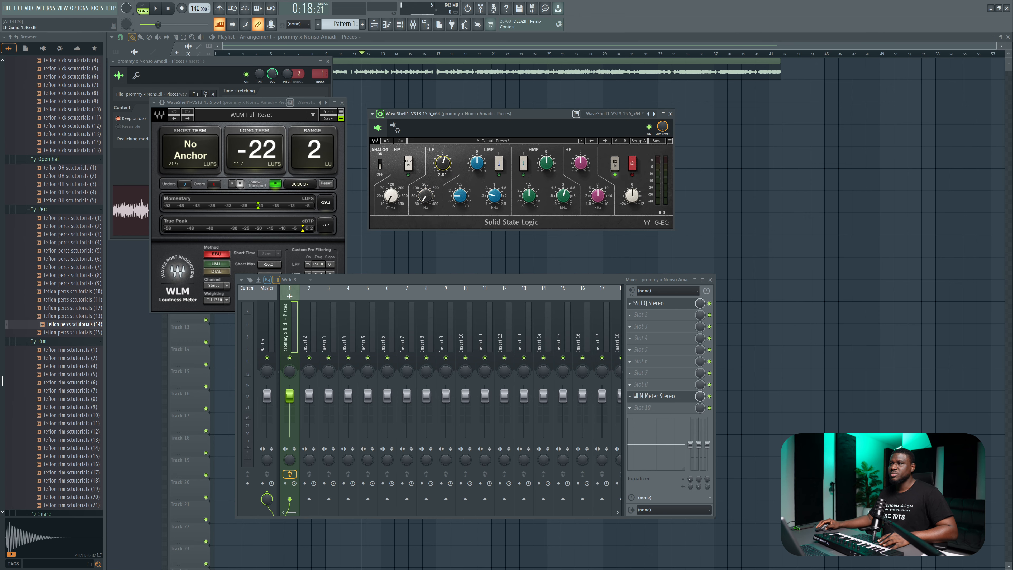
# Audition the LF band at extreme gains, first a cut and then a boost of about 14 dB each.
pyautogui.moveTo(452, 171); pyautogui.dragTo(452, 176)
pyautogui.press('space')
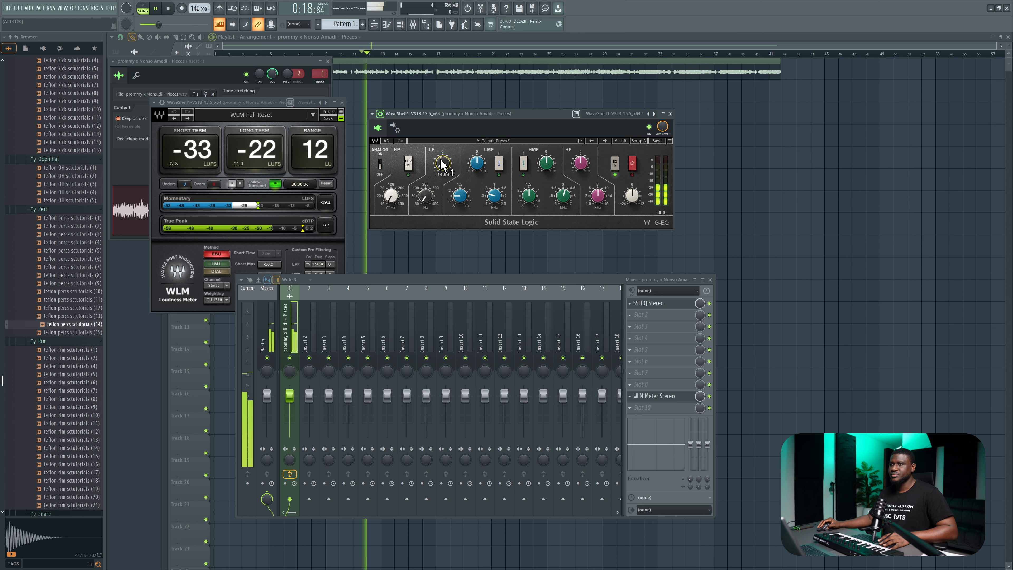
pyautogui.press('space')
pyautogui.moveTo(440, 161); pyautogui.dragTo(441, 112)
pyautogui.press('space')
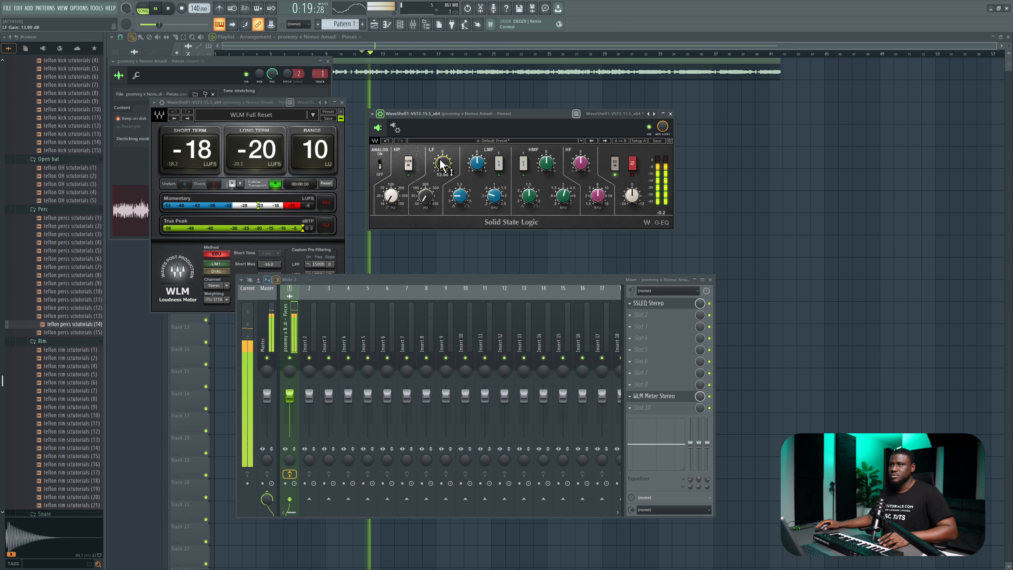
pyautogui.press('space')
# Set the EQ's LF gain to about -1.56 dB while listening to the song.
pyautogui.moveTo(440, 159); pyautogui.dragTo(440, 186)
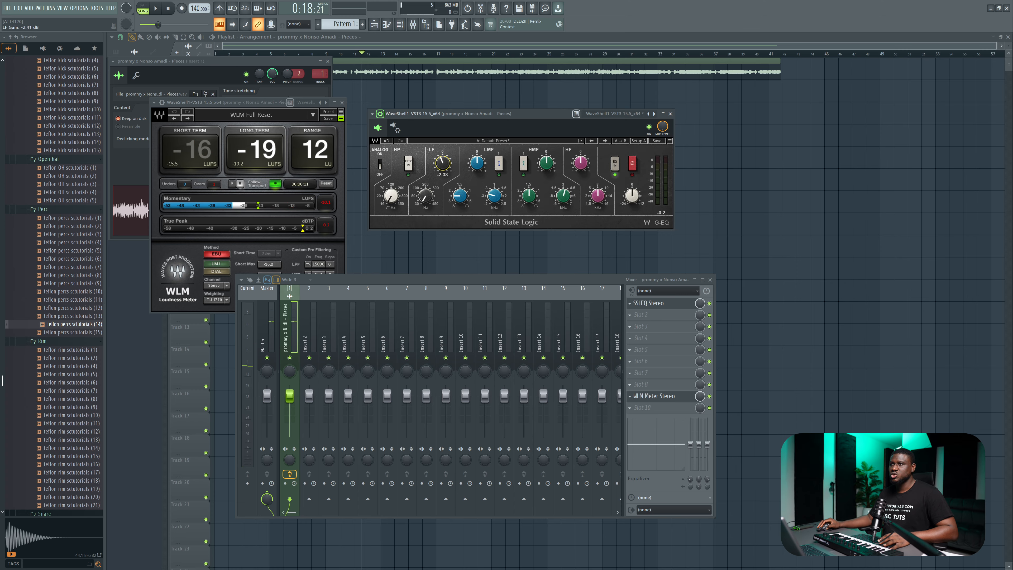
pyautogui.press('space')
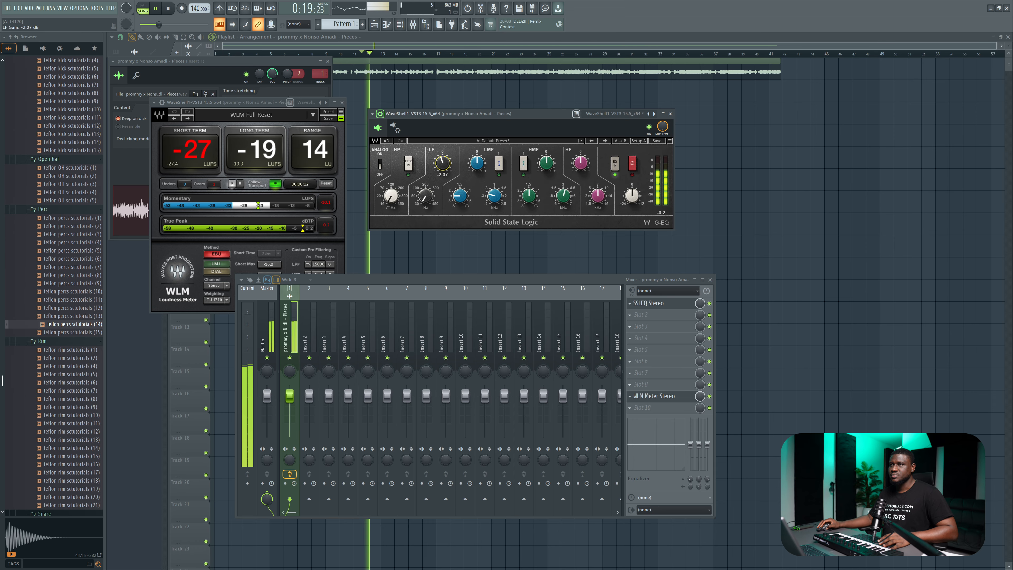
pyautogui.moveTo(442, 163); pyautogui.dragTo(442, 161)
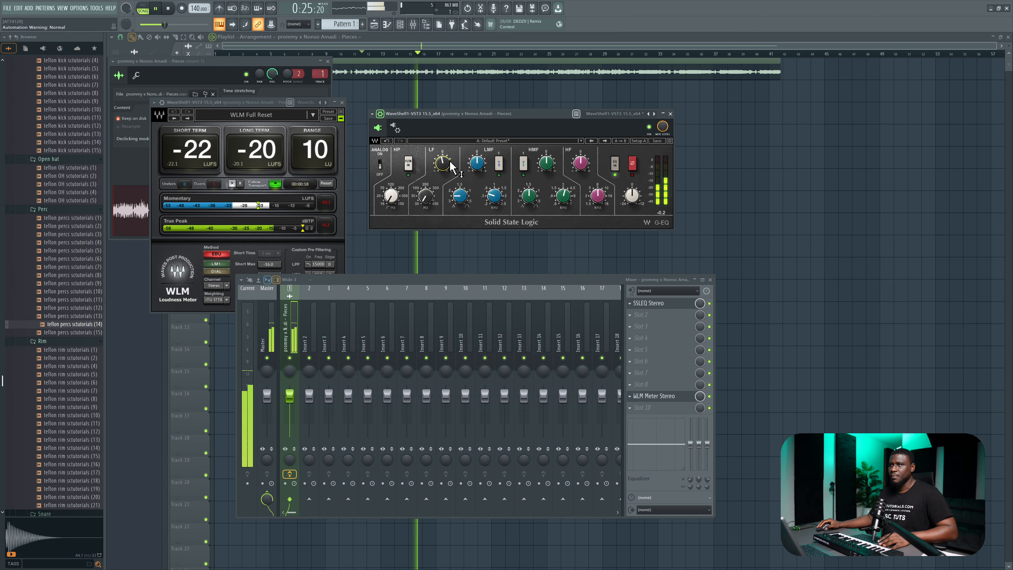
pyautogui.moveTo(443, 161); pyautogui.dragTo(447, 162)
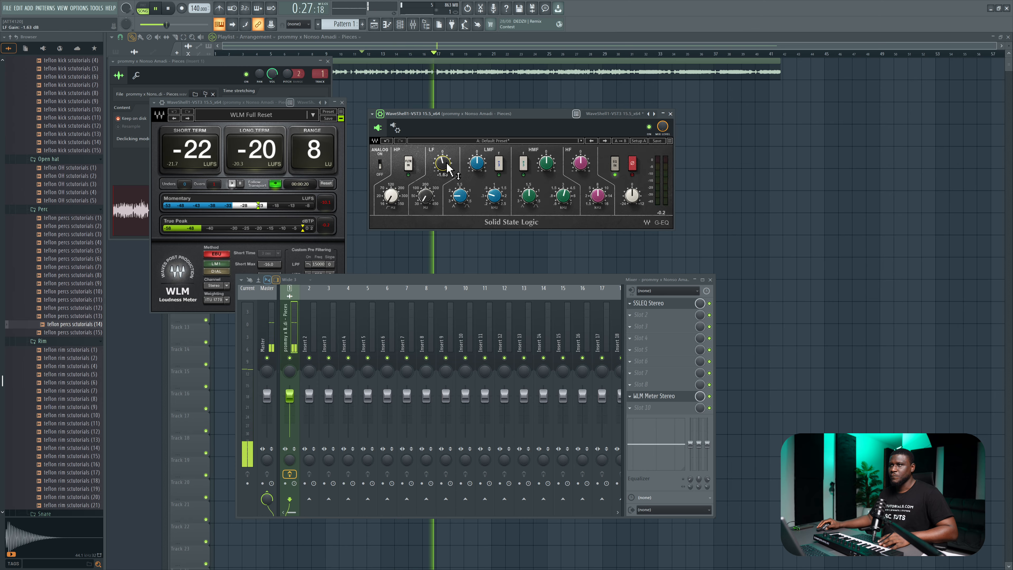
pyautogui.moveTo(447, 163); pyautogui.dragTo(447, 162)
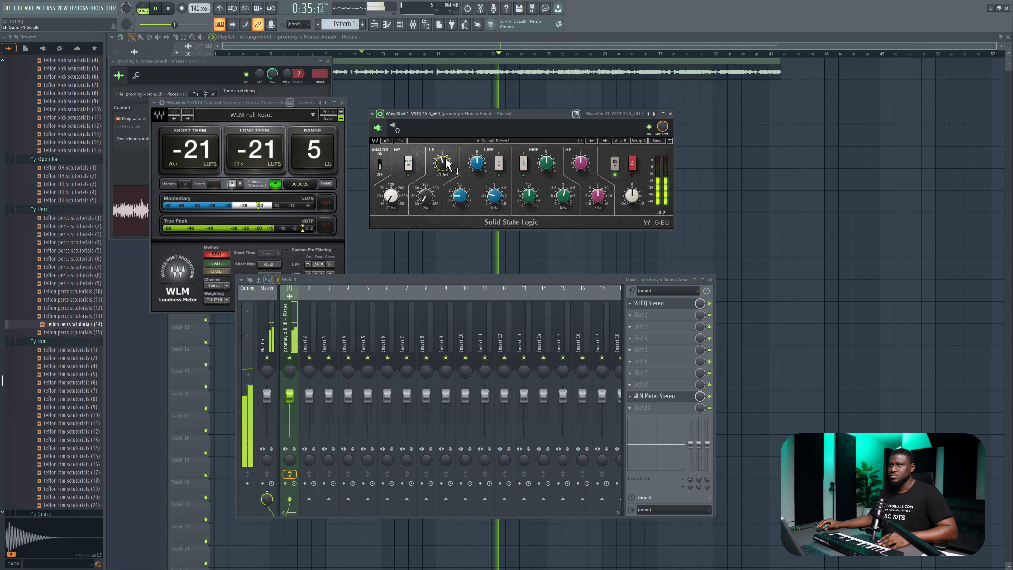
pyautogui.press('space')
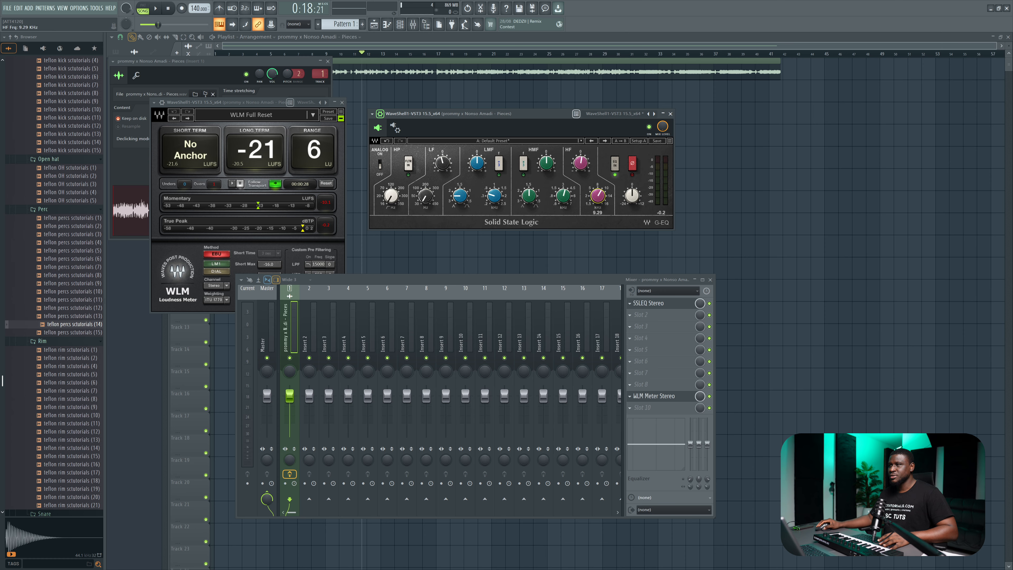
# Set the HF frequency to about 9.3 kHz and boost the HF gain to about 2.4 dB during playback.
pyautogui.moveTo(597, 195); pyautogui.dragTo(598, 194)
pyautogui.press('space')
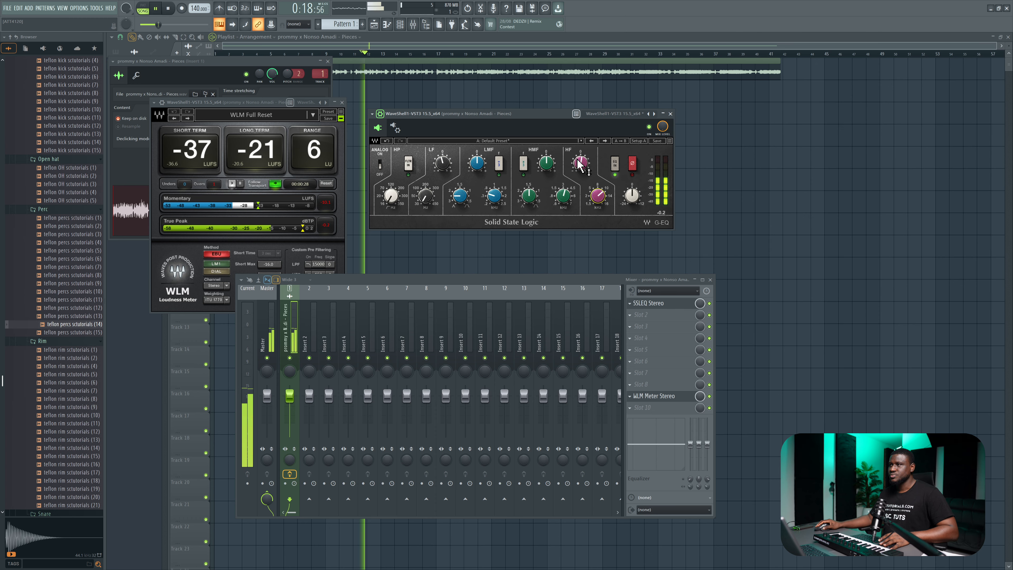
pyautogui.moveTo(578, 161); pyautogui.dragTo(577, 160)
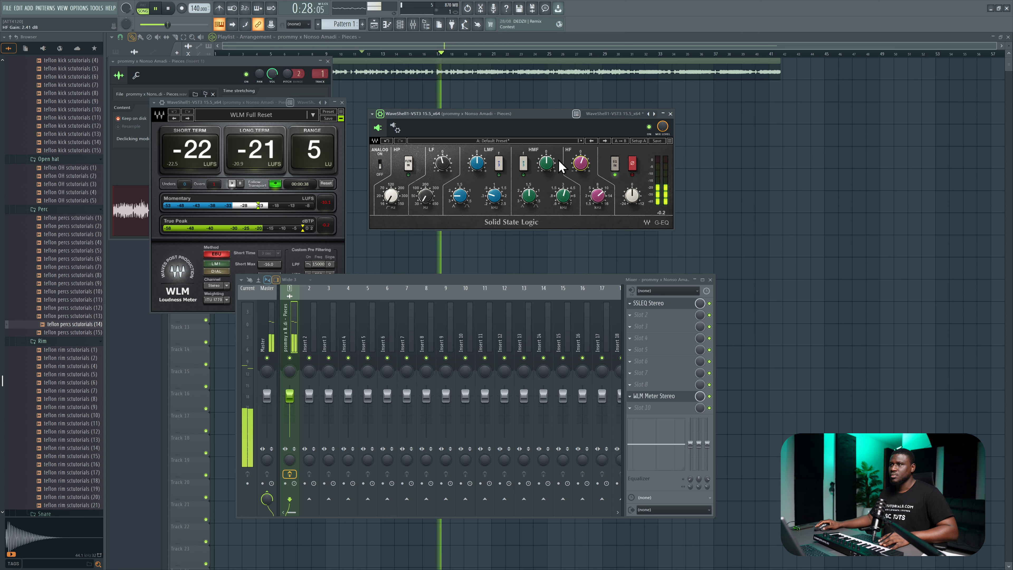
pyautogui.press('space')
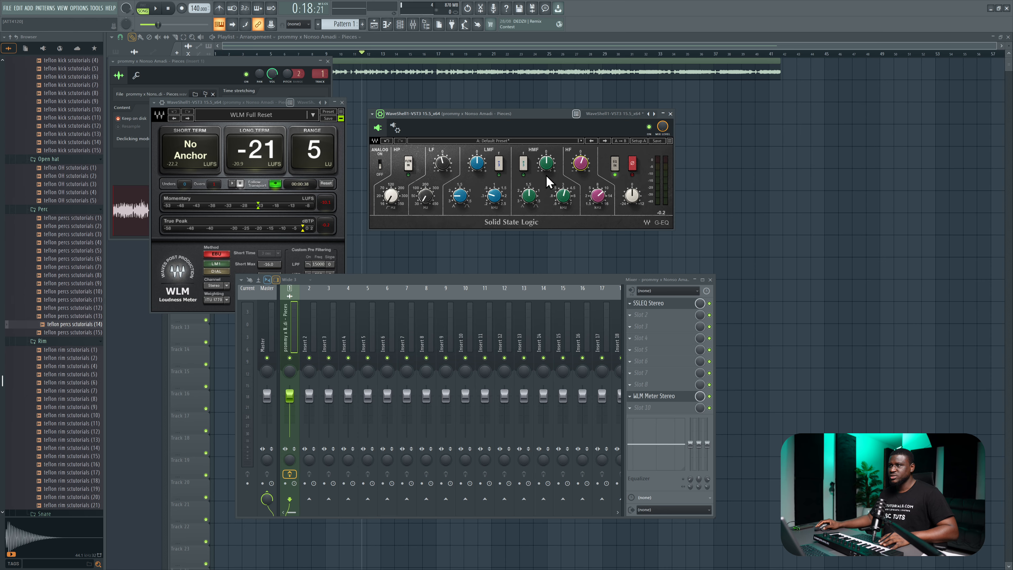
# Set the HMF frequency to about 1.55 kHz and audition the band with a cut of about 14 dB and a boost of about 4 dB.
pyautogui.click(563, 196)
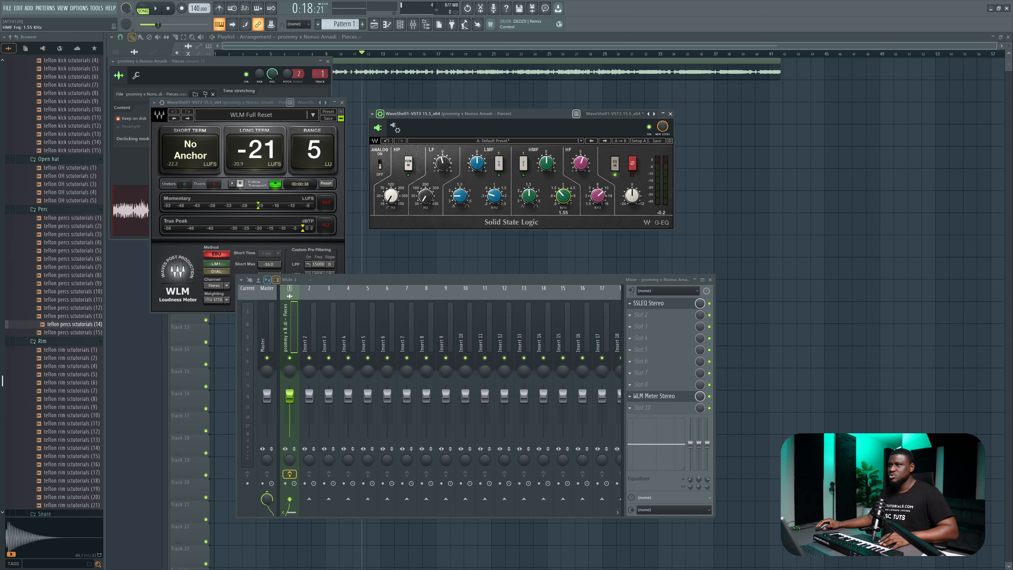
pyautogui.moveTo(546, 163); pyautogui.dragTo(546, 175)
pyautogui.press('space')
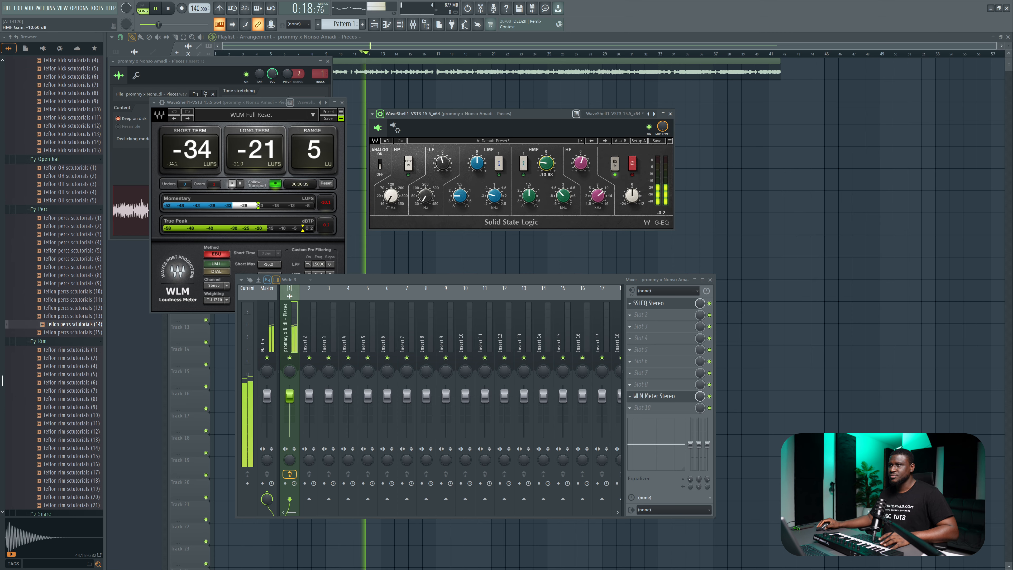
pyautogui.press('space')
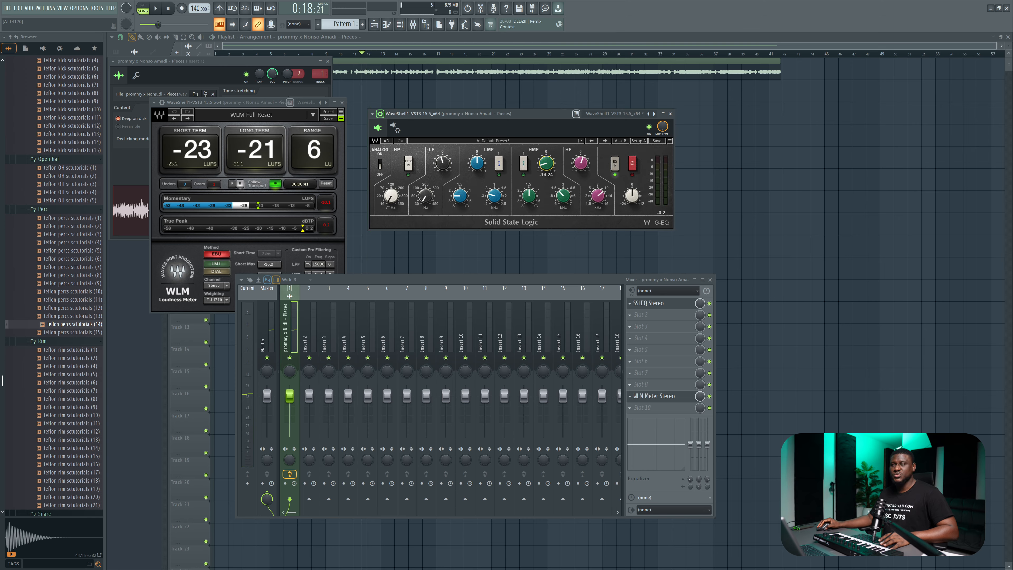
pyautogui.moveTo(546, 163); pyautogui.dragTo(546, 152)
pyautogui.press('space')
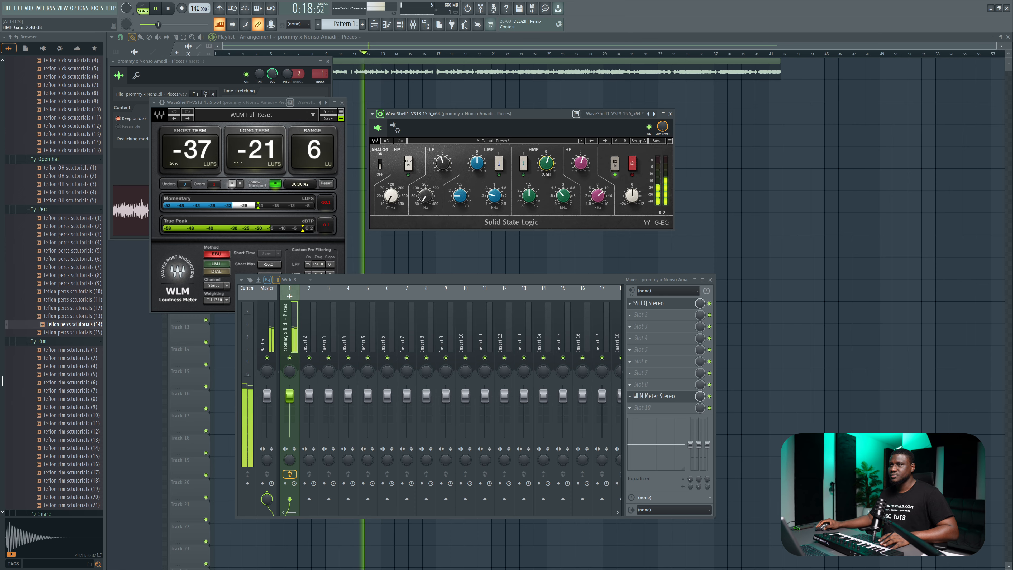
pyautogui.press('space')
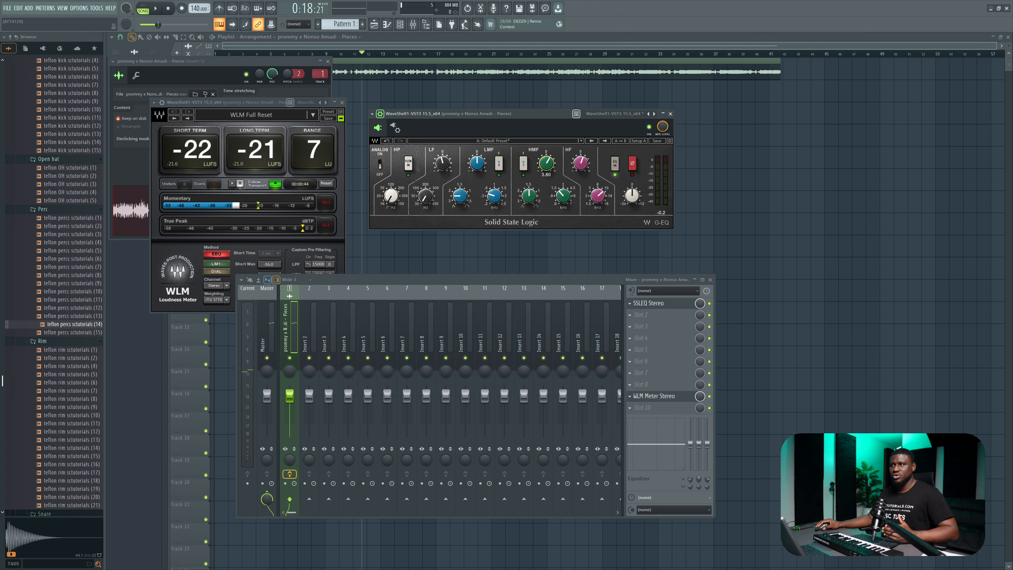
# Set the HMF gain to about -1.92 dB and play the song to hear the cut.
pyautogui.moveTo(546, 164); pyautogui.dragTo(546, 166)
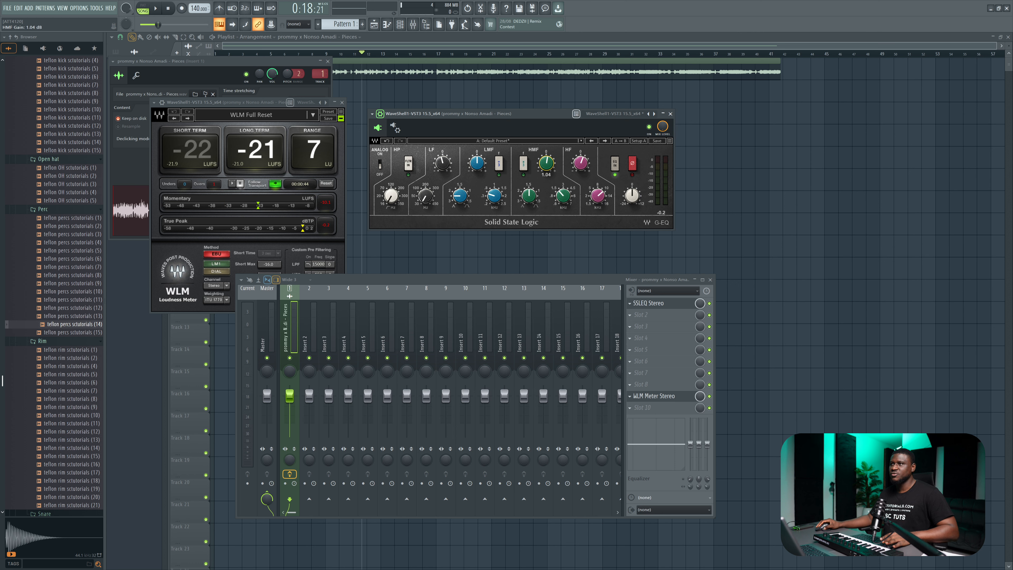
pyautogui.moveTo(546, 163); pyautogui.dragTo(546, 164)
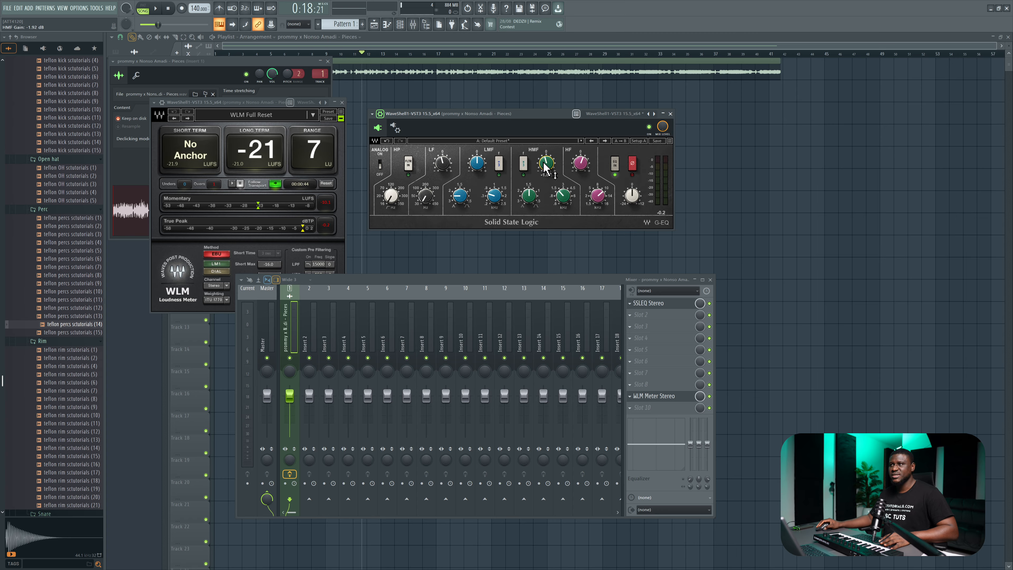
pyautogui.press('space')
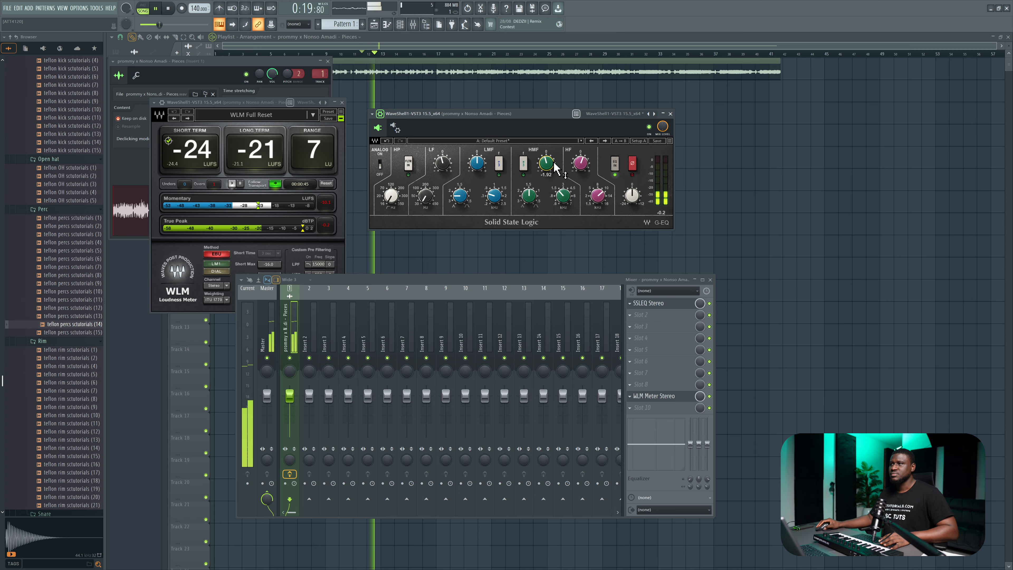
# Set the EQ's HMF gain to about -1.84 dB and compare the song with the EQ bypassed and enabled during playback.
pyautogui.moveTo(545, 162); pyautogui.dragTo(546, 161)
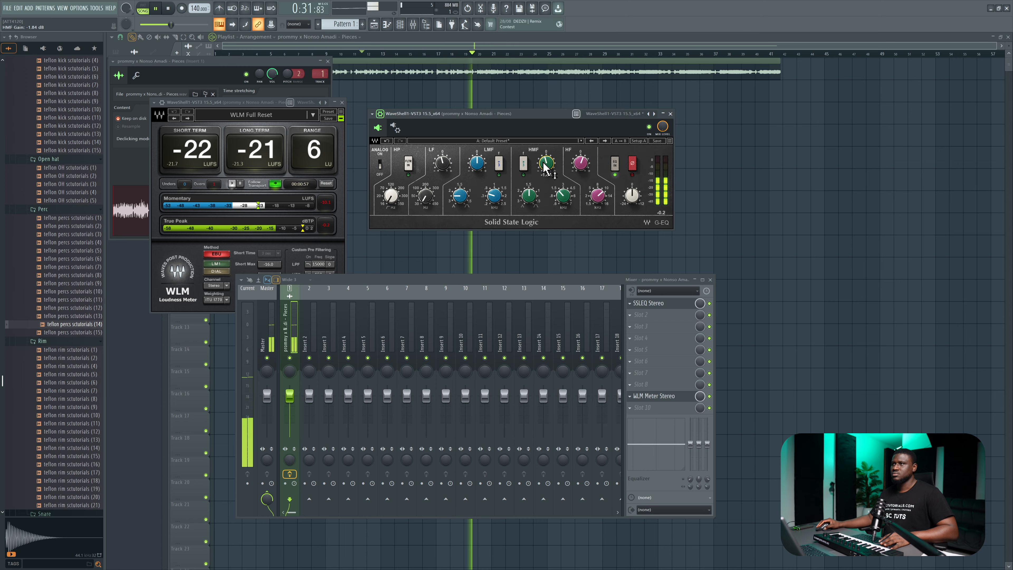
pyautogui.press('space')
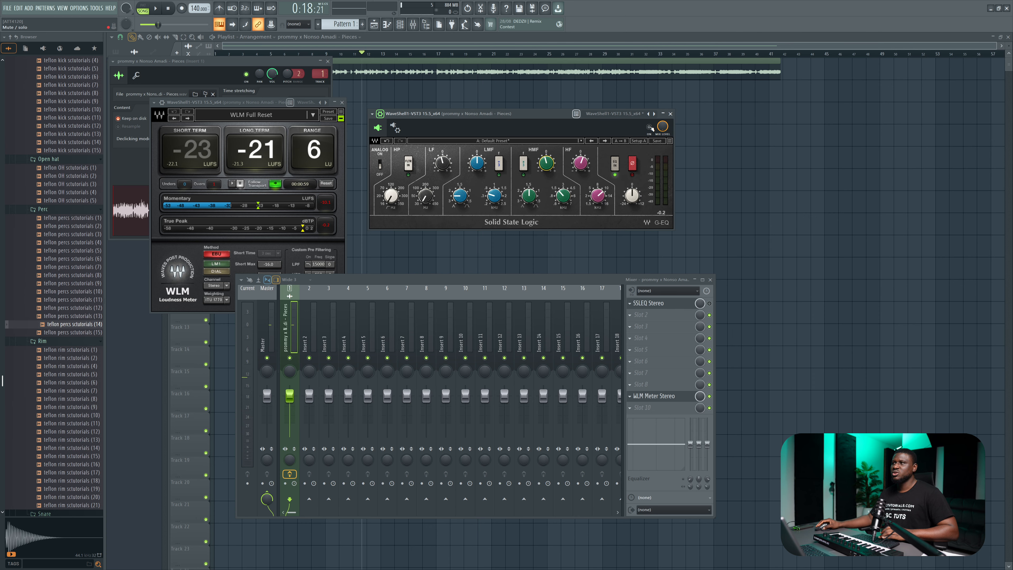
pyautogui.press('space')
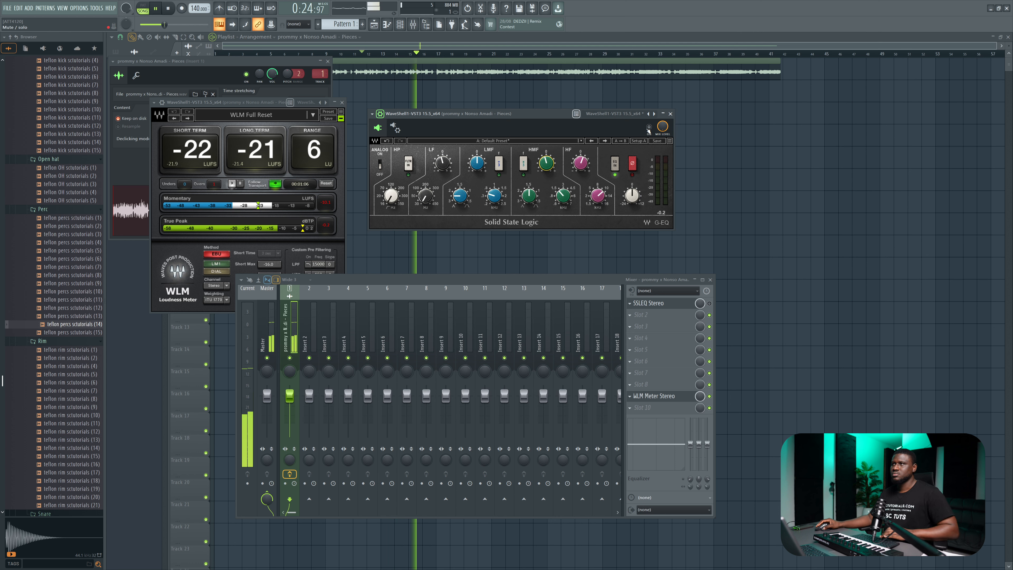
pyautogui.press('space')
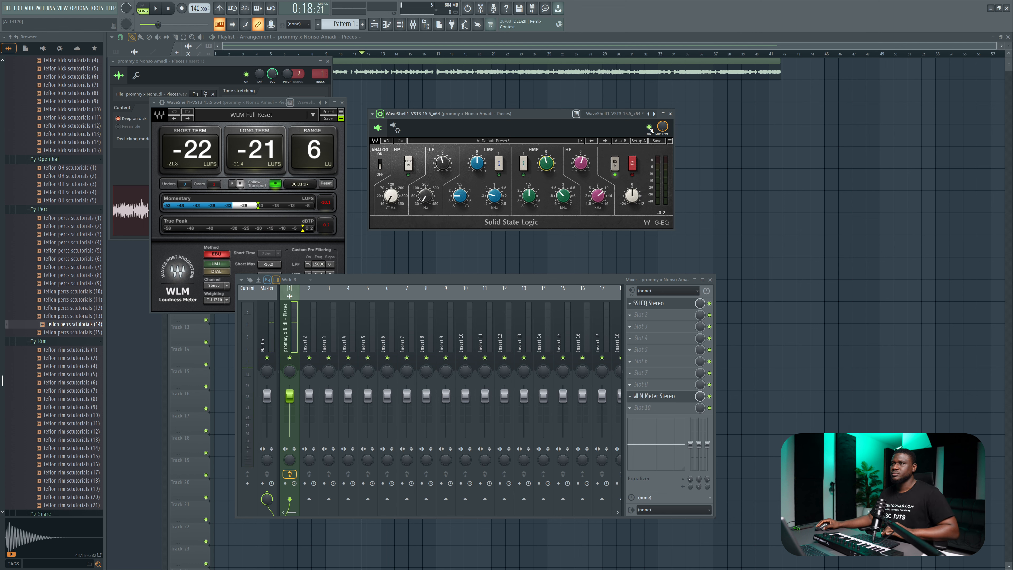
pyautogui.press('space')
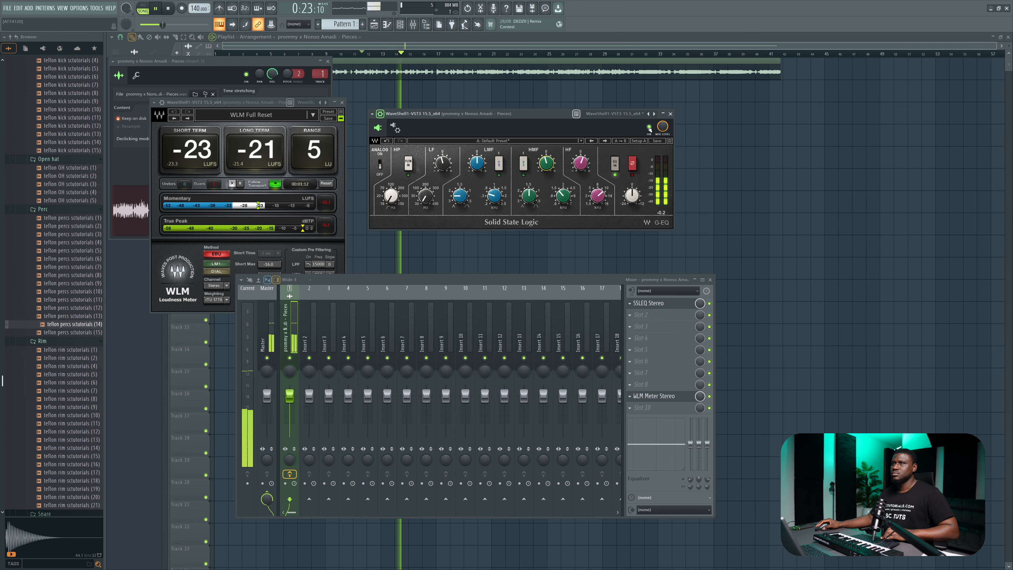
pyautogui.click(649, 127)
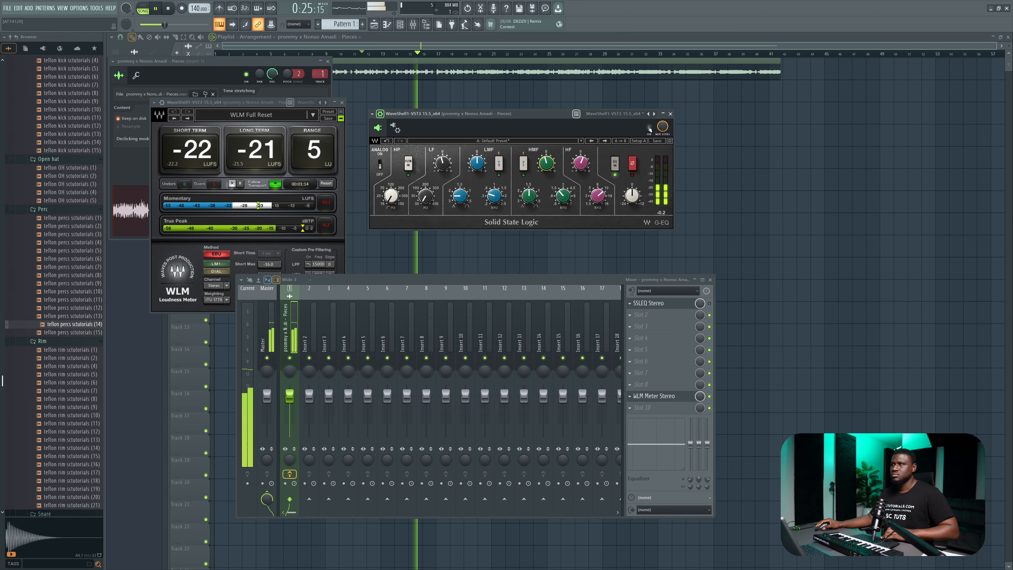
pyautogui.click(649, 127)
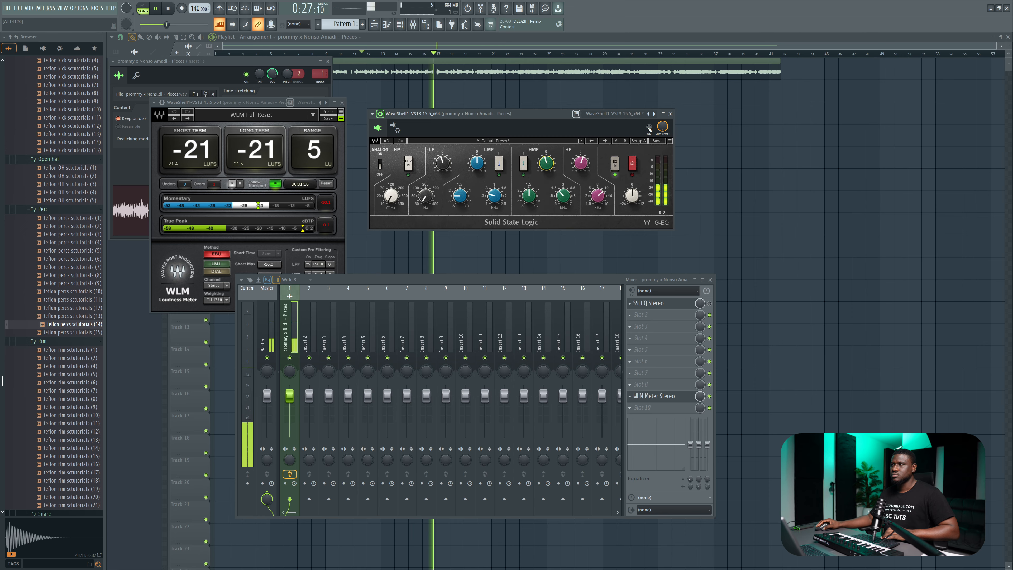
pyautogui.press('space')
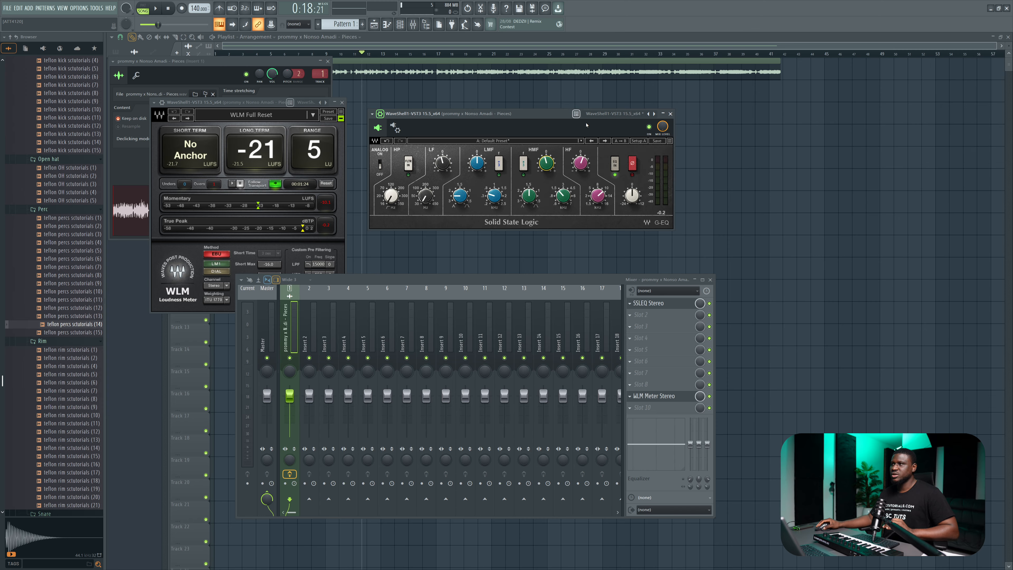
# Close the EQ and load the Waves S1 Imager Stereo in effect slot 2, placing its window clear of the loudness meter.
pyautogui.click(670, 113)
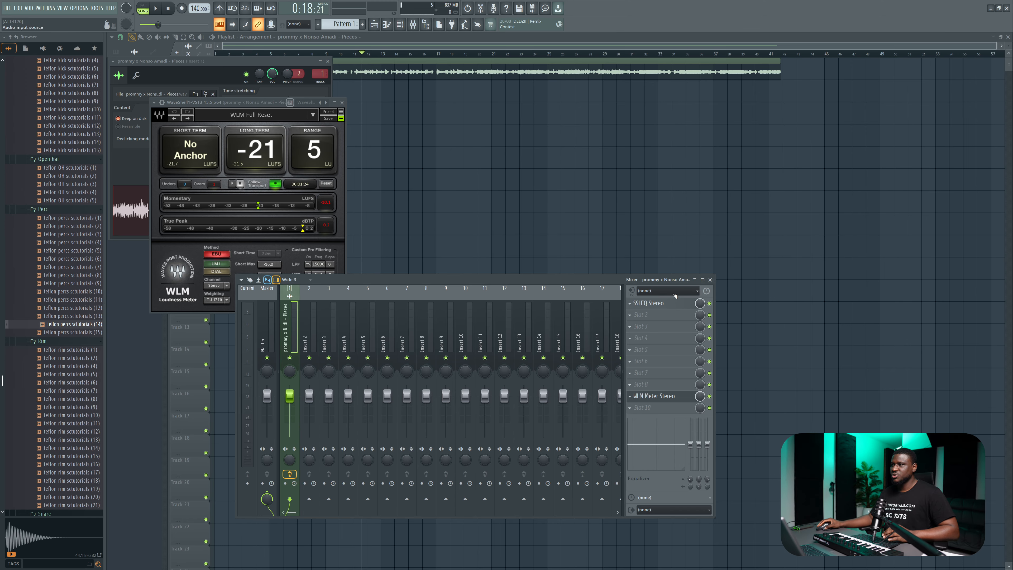
pyautogui.click(648, 317)
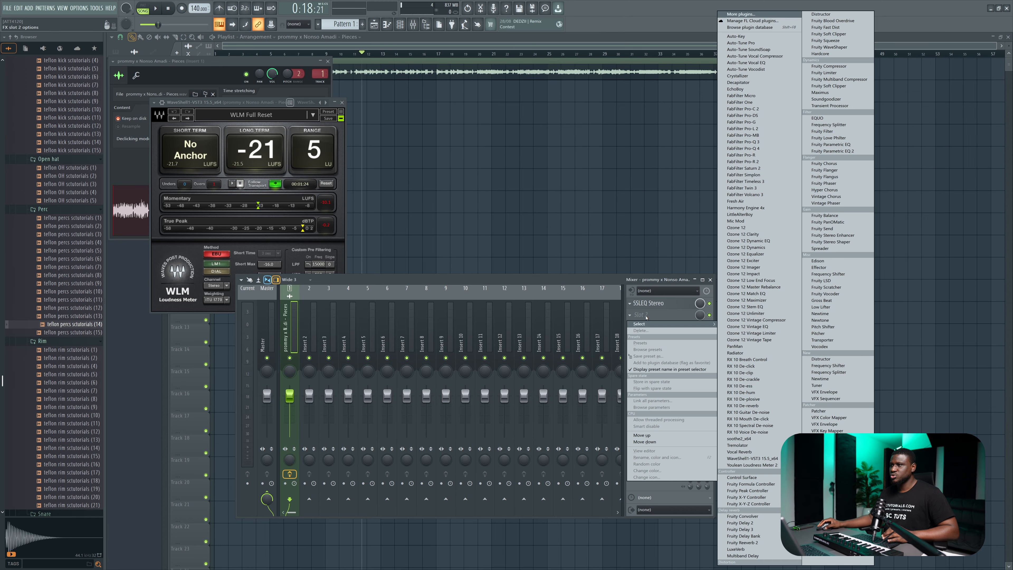
pyautogui.click(752, 458)
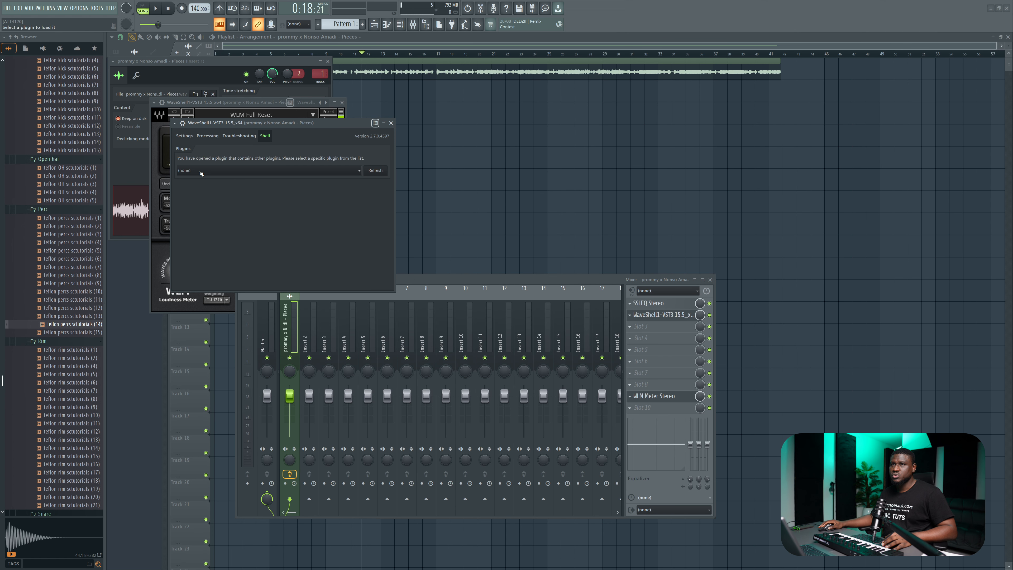
pyautogui.click(201, 174)
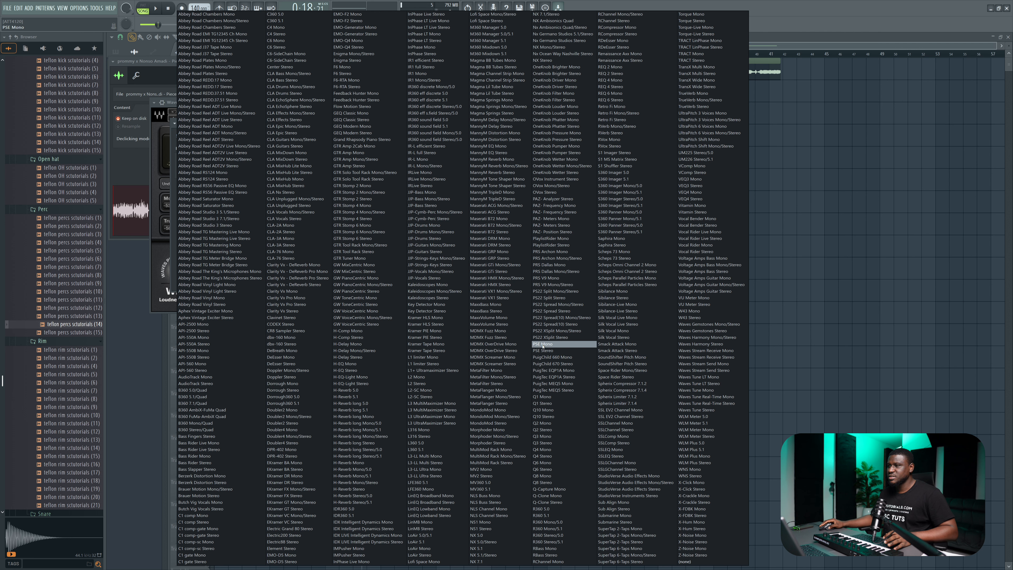
pyautogui.click(616, 153)
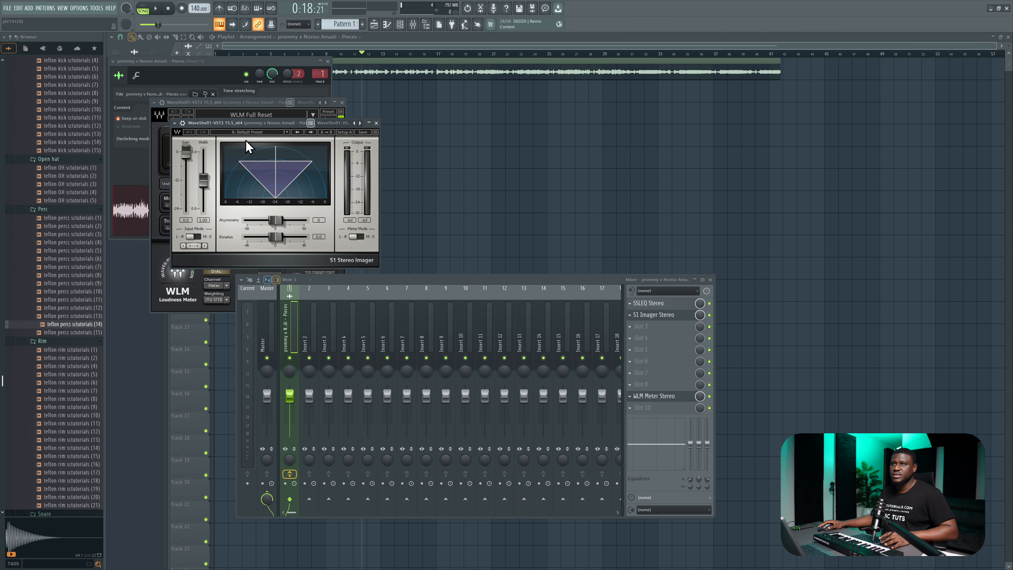
pyautogui.moveTo(251, 125); pyautogui.dragTo(467, 93)
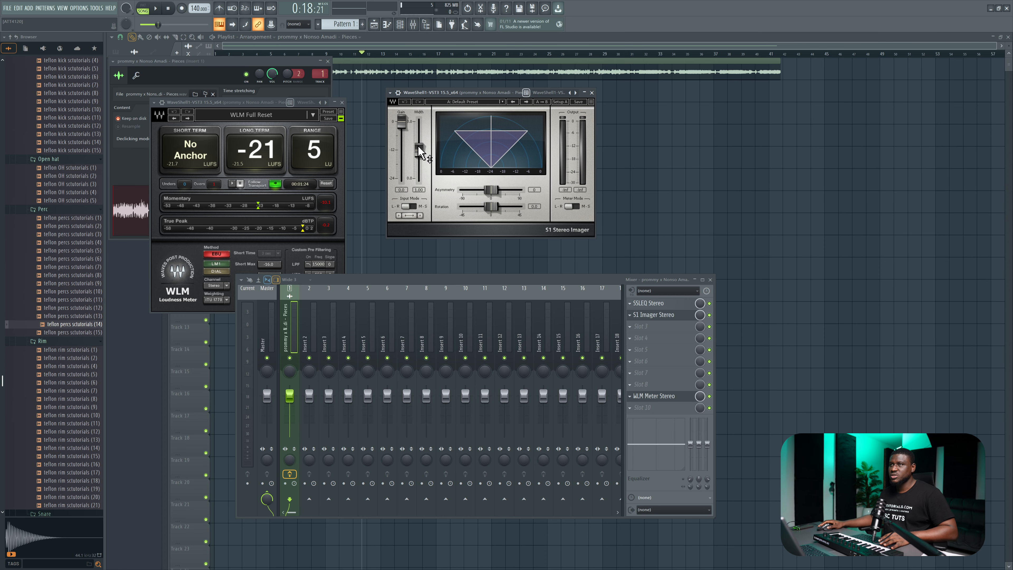
# Audition the song with the S1 Imager's width at about 2.33 and at about 0.42.
pyautogui.moveTo(419, 150); pyautogui.dragTo(419, 129)
pyautogui.press('space')
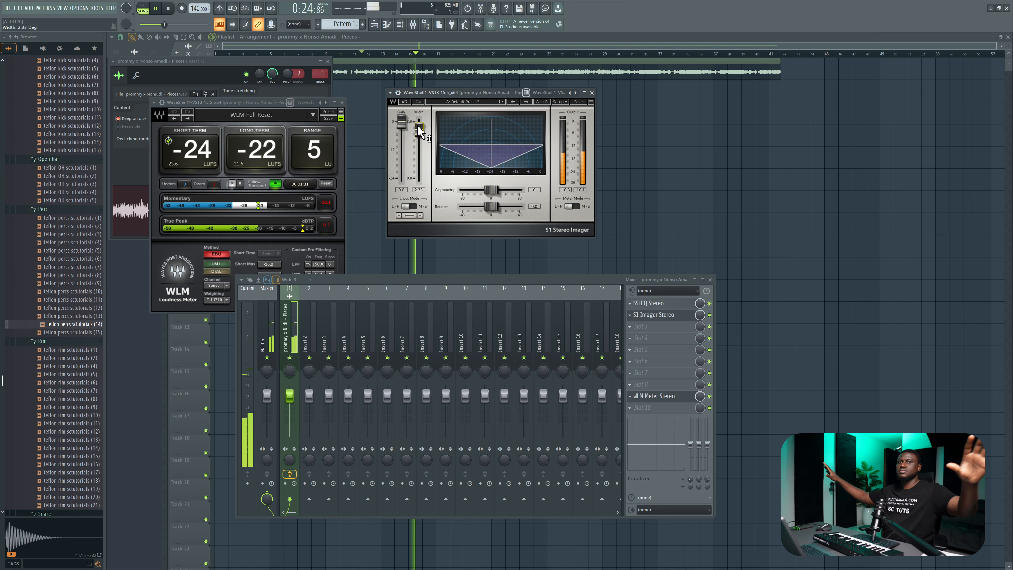
pyautogui.press('space')
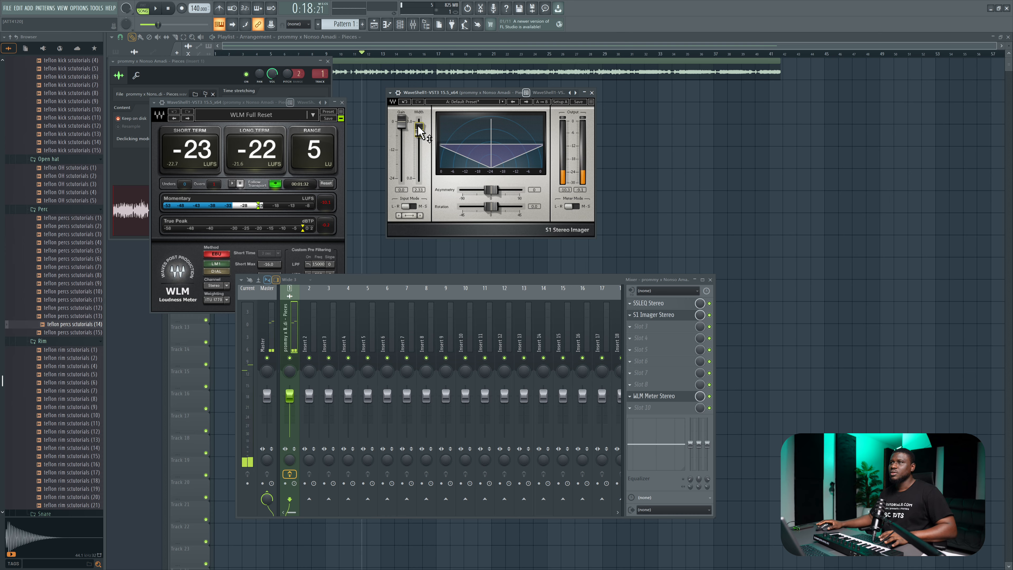
pyautogui.moveTo(418, 129); pyautogui.dragTo(420, 163)
pyautogui.press('space')
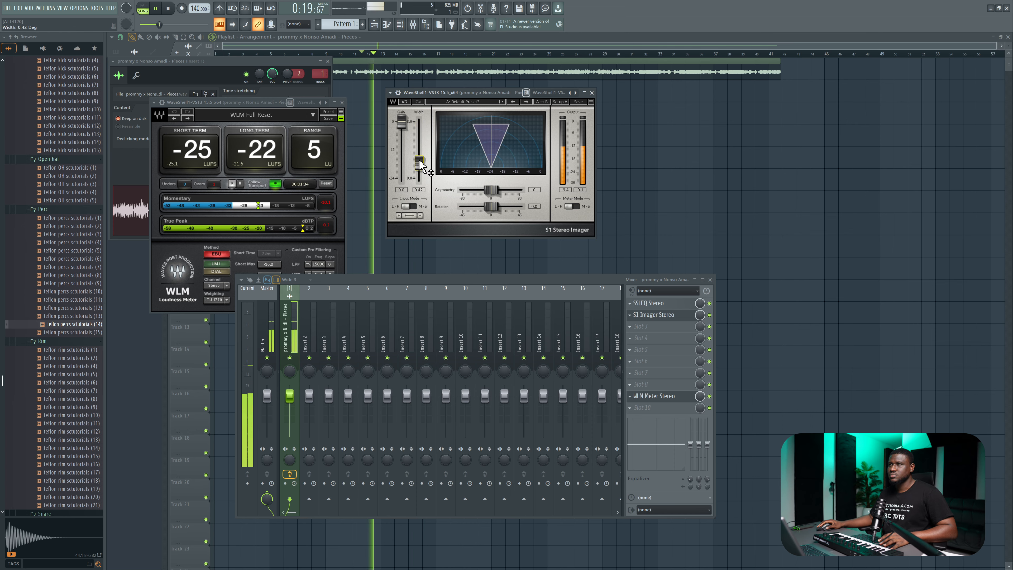
# Set the S1 Imager's width to about 1.67 and compare the song with the imager bypassed and enabled.
pyautogui.moveTo(419, 163); pyautogui.dragTo(420, 139)
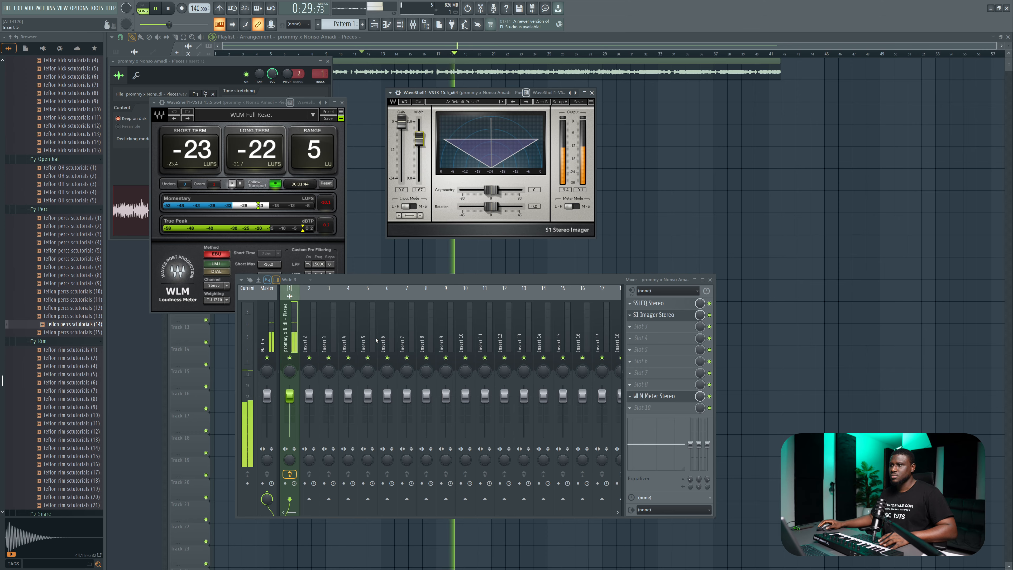
pyautogui.click(709, 316)
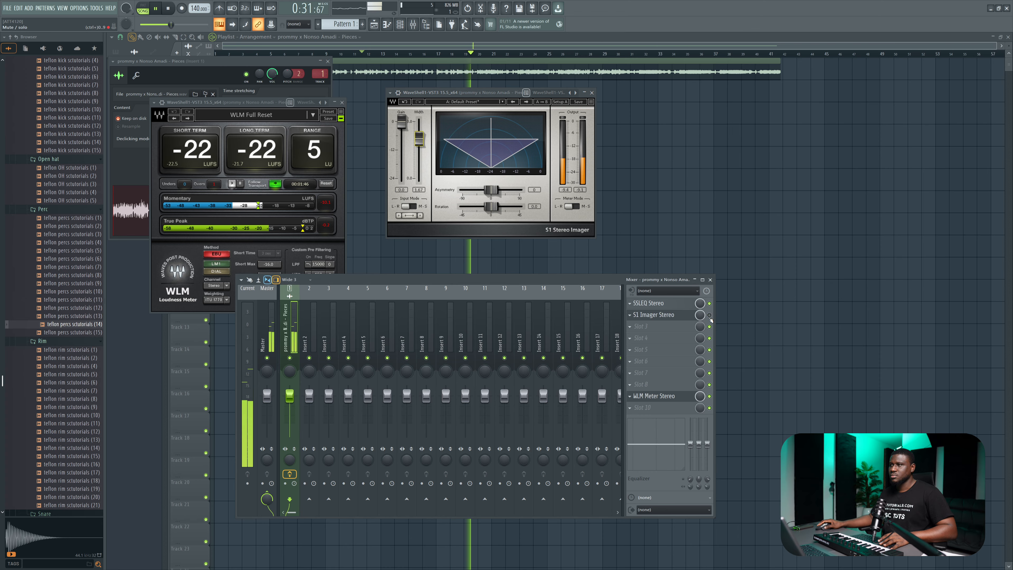
pyautogui.click(710, 317)
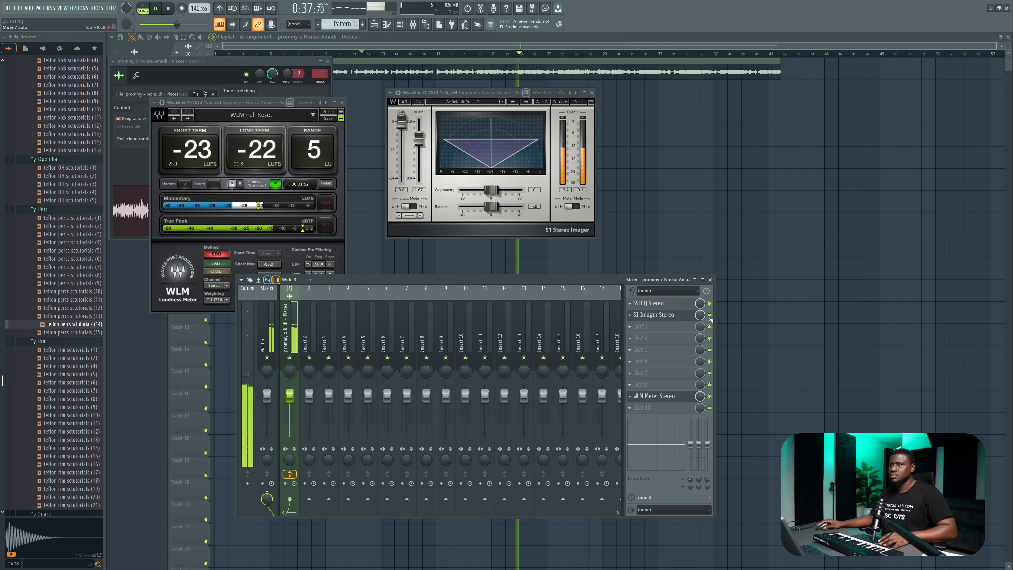
pyautogui.click(710, 315)
pyautogui.click(710, 316)
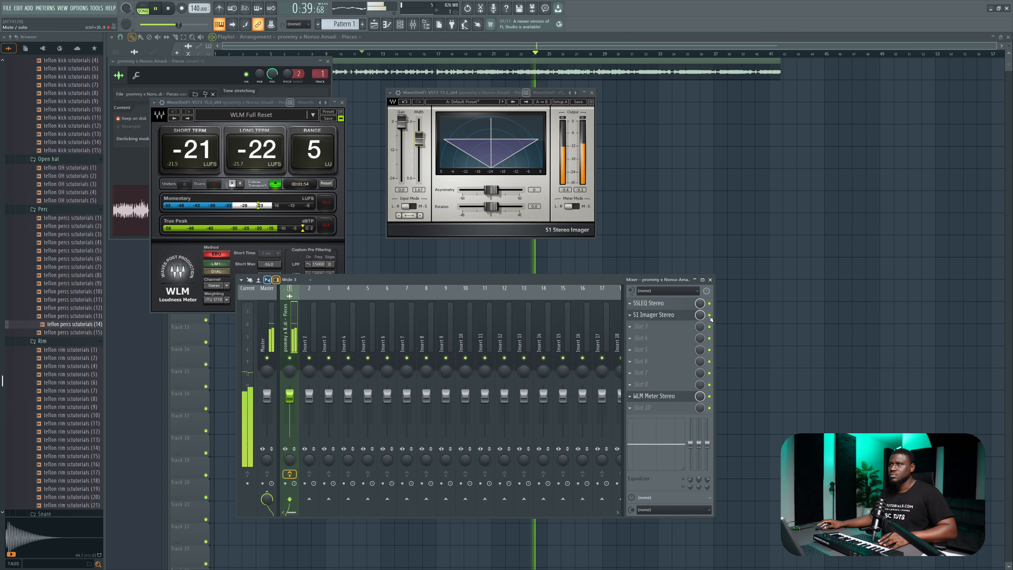
pyautogui.press('space')
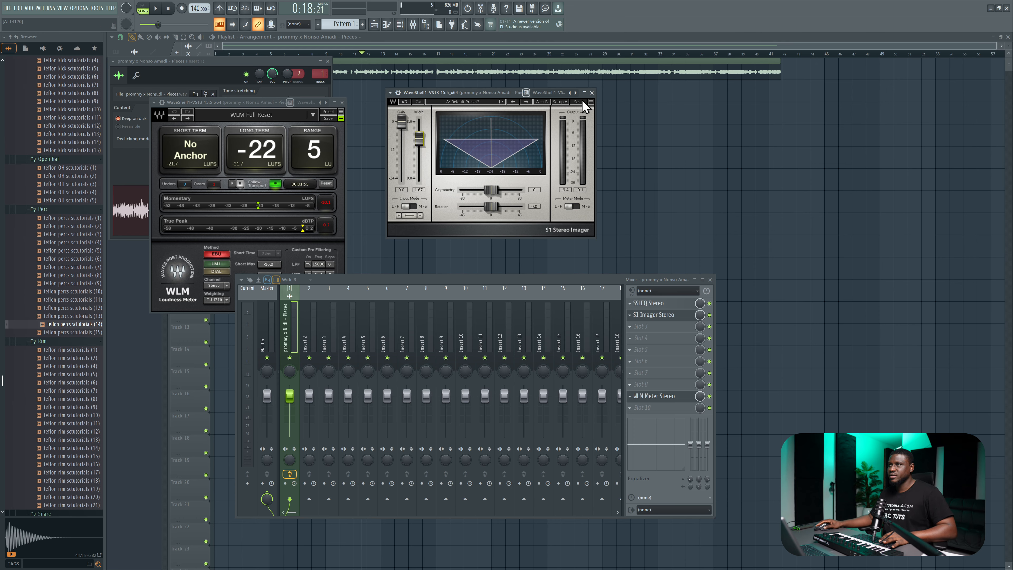
# Close the imager and load the Waves L1 limiter Stereo in effect slot 3.
pyautogui.click(592, 92)
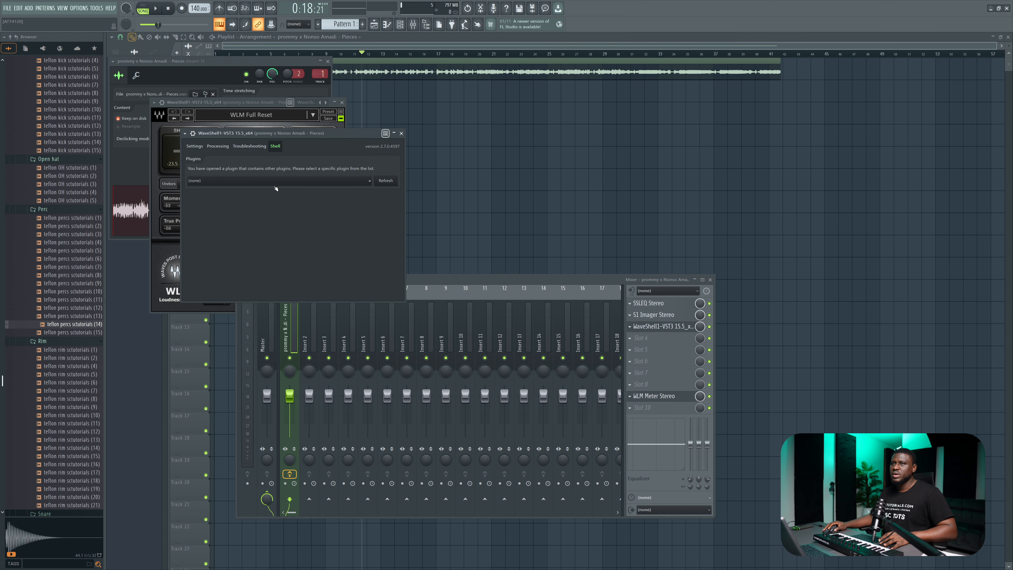
pyautogui.click(274, 181)
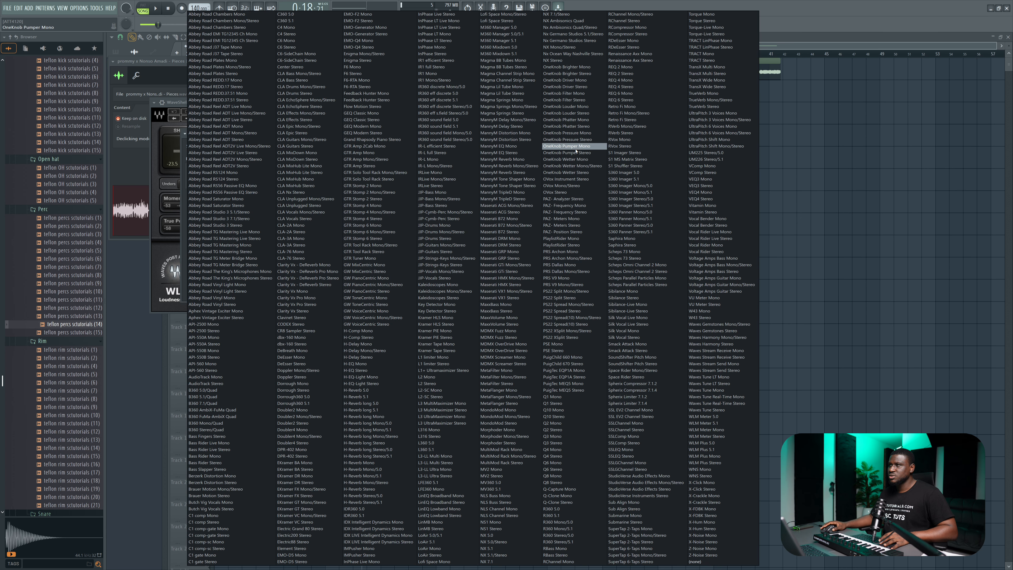
pyautogui.click(445, 364)
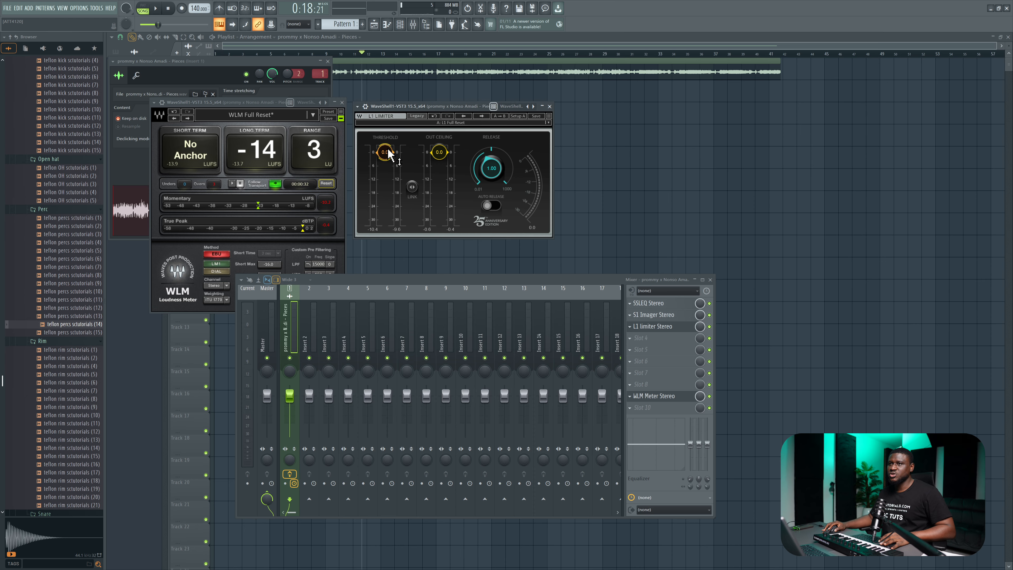
# Clear the loudness meter's peak readings, and play the song with the L1 limiter's threshold lowered to -10.5 dB.
pyautogui.click(326, 206)
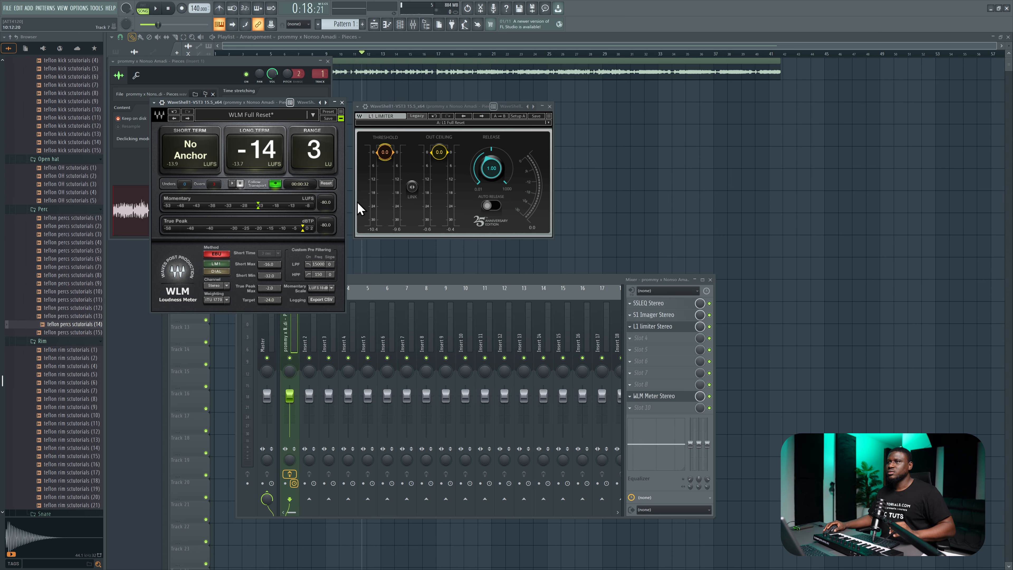
pyautogui.moveTo(385, 152); pyautogui.dragTo(385, 168)
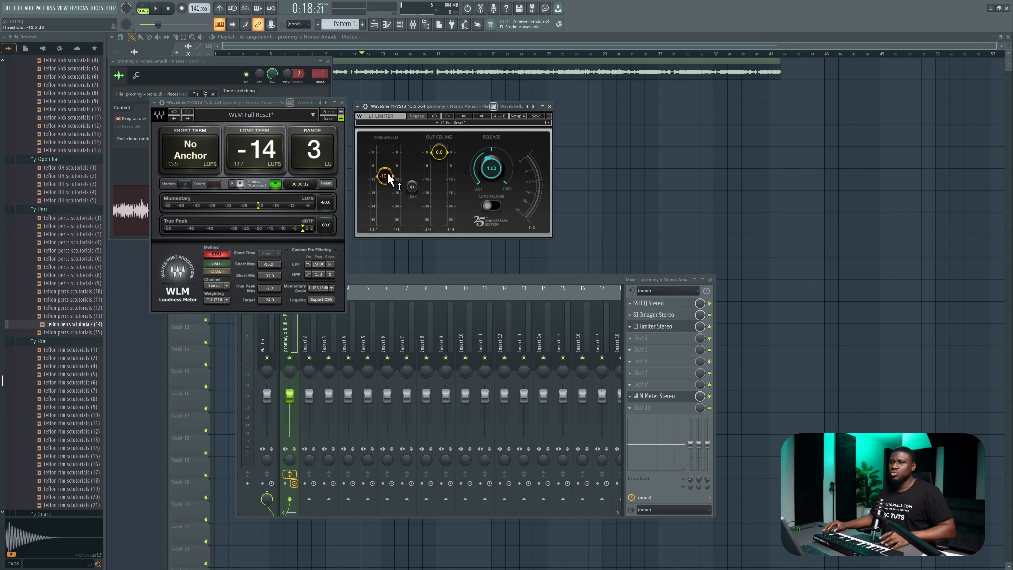
pyautogui.press('space')
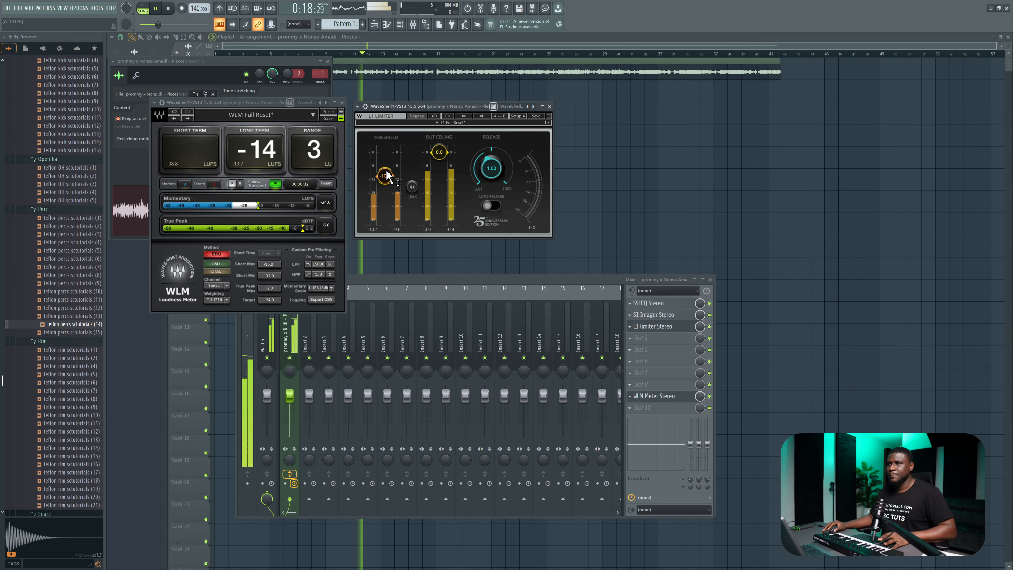
# Fine-tune the limiter's threshold to -14.2 dB and set its out ceiling to -0.4 dB during playback.
pyautogui.moveTo(386, 176); pyautogui.dragTo(385, 185)
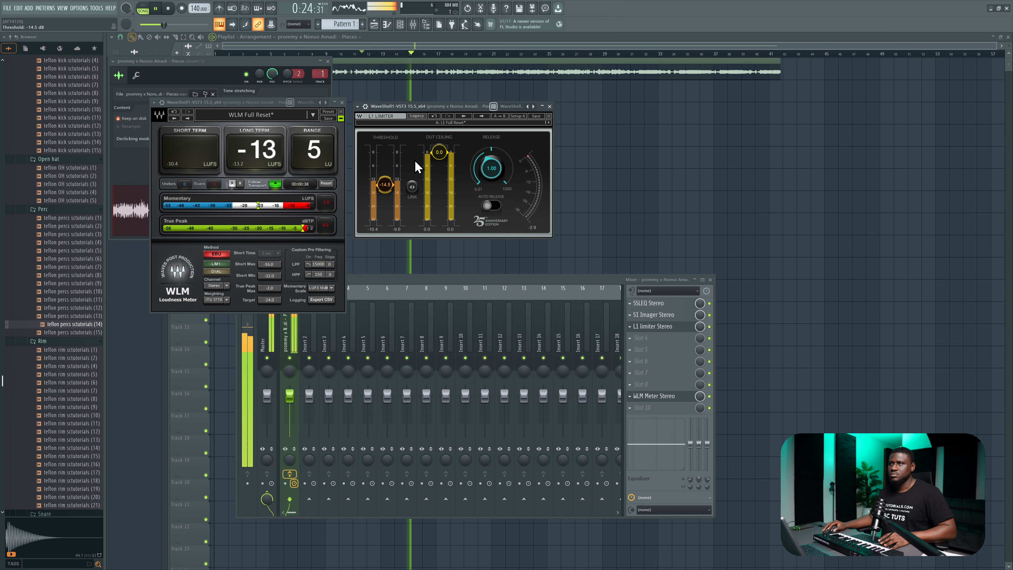
pyautogui.moveTo(439, 152); pyautogui.dragTo(438, 153)
pyautogui.moveTo(386, 184); pyautogui.dragTo(385, 185)
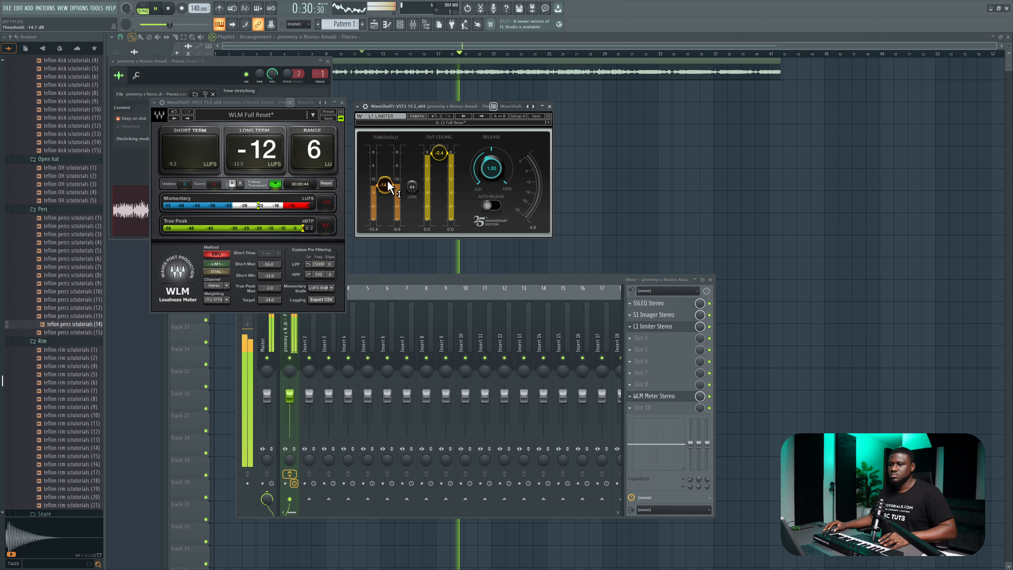
pyautogui.moveTo(387, 183); pyautogui.dragTo(386, 184)
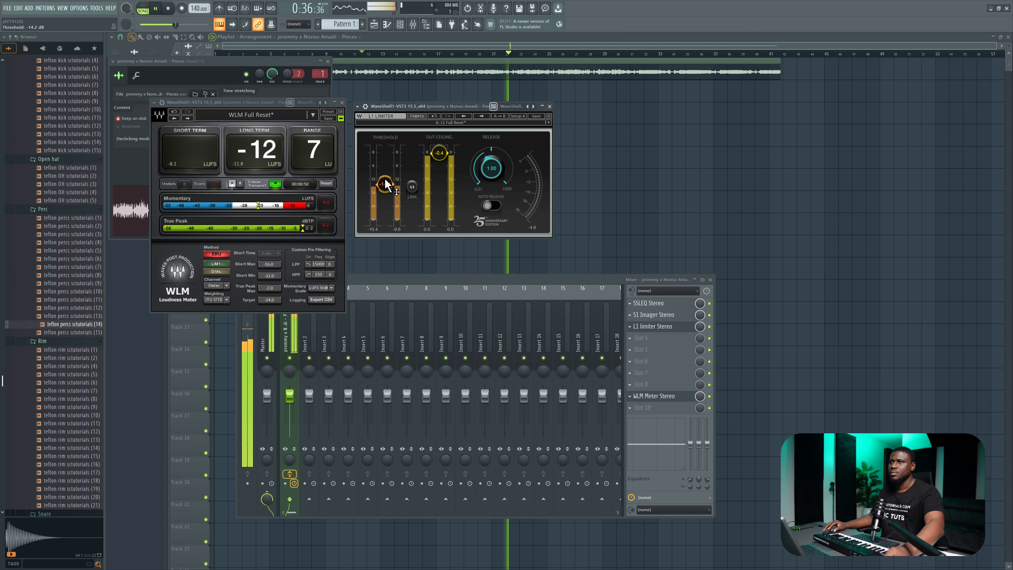
pyautogui.press('space')
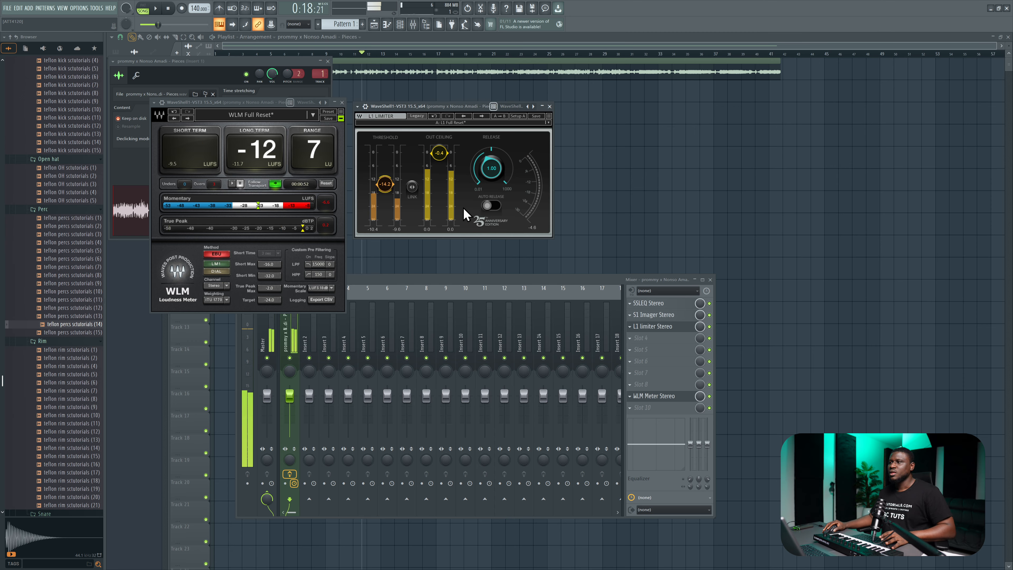
# Review the SSL EQ's settings in slot 1, close it and raise the main volume slightly.
pyautogui.click(648, 303)
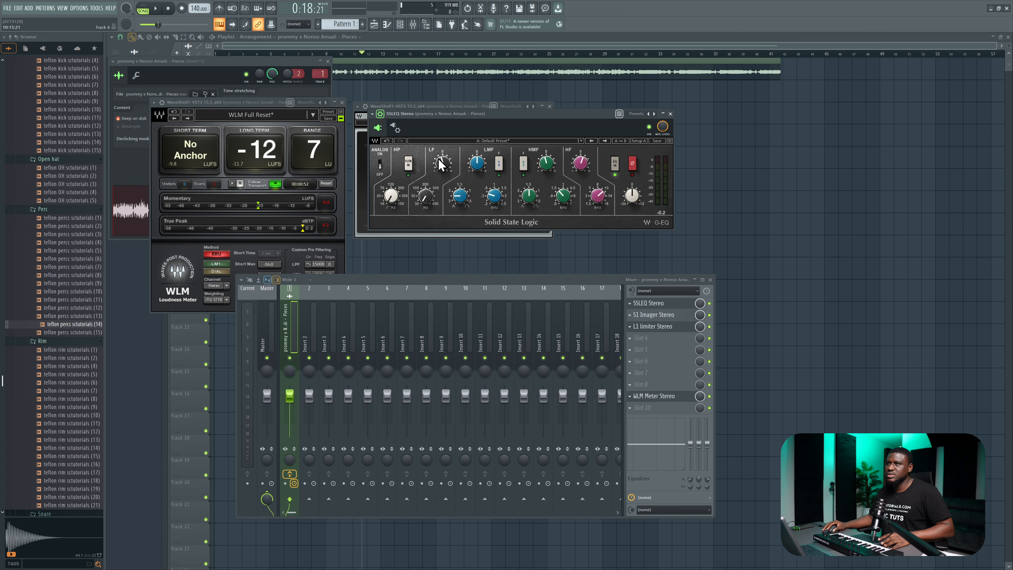
pyautogui.click(670, 114)
pyautogui.moveTo(158, 24); pyautogui.dragTo(163, 25)
# Lower the limiter's out ceiling to -0.8 dB during playback and reset the loudness meter.
pyautogui.press('space')
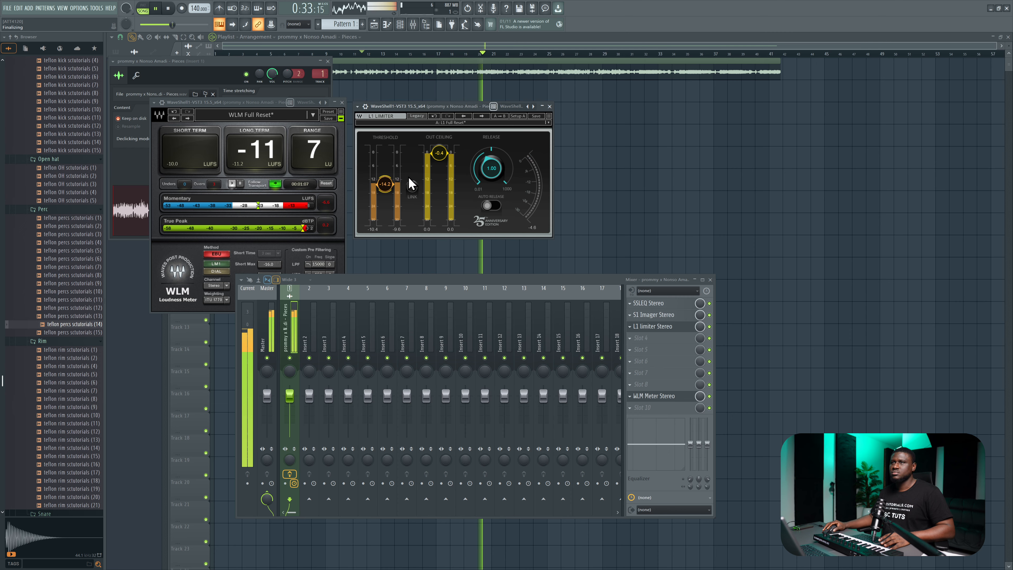
pyautogui.moveTo(440, 153); pyautogui.dragTo(439, 157)
pyautogui.click(326, 183)
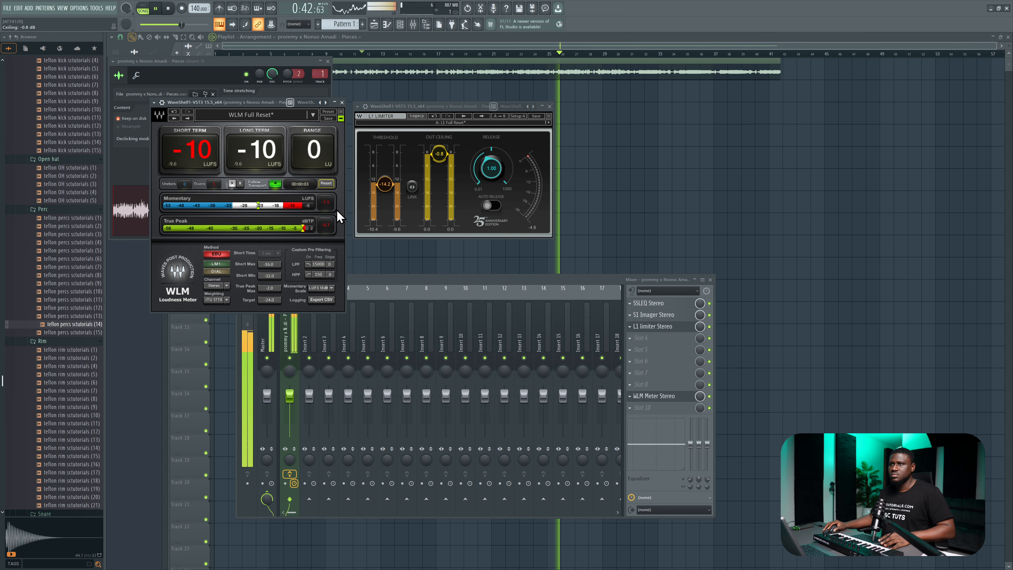
# Stop playback, close the audio clip's settings, and audition the unprocessed copy of the song soloed on mixer insert 3.
pyautogui.press('space')
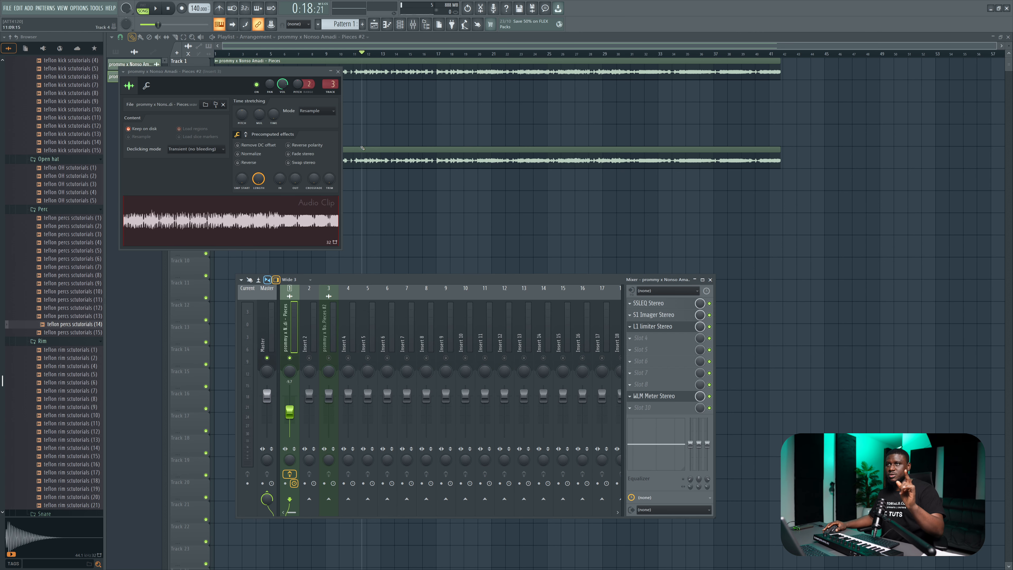
pyautogui.click(338, 72)
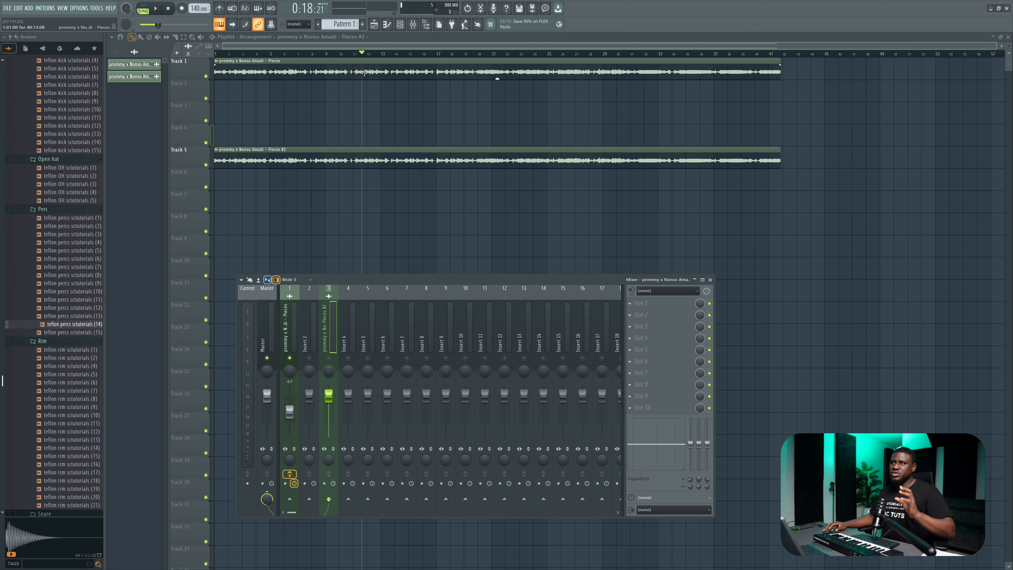
pyautogui.click(290, 327)
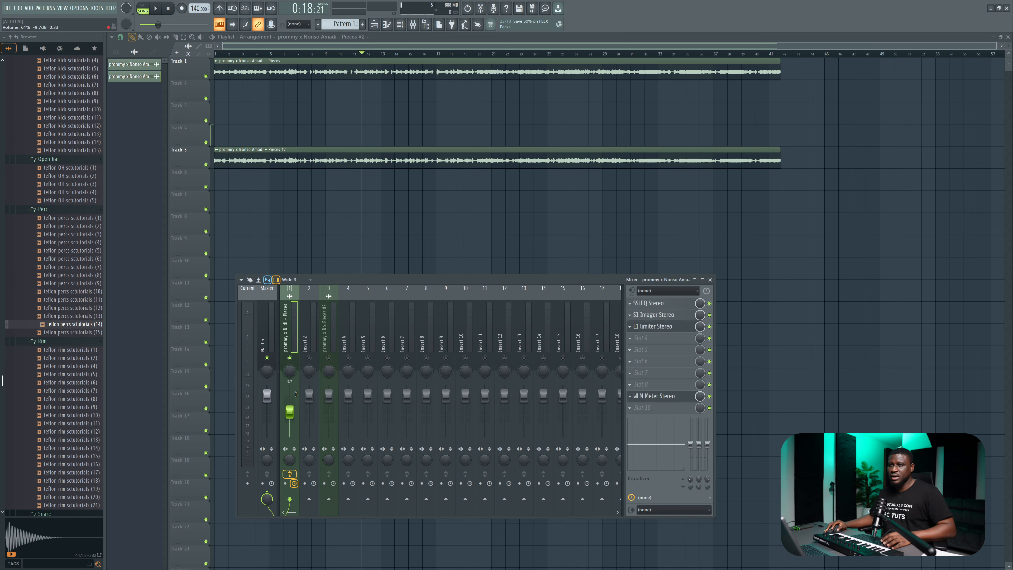
pyautogui.click(332, 345)
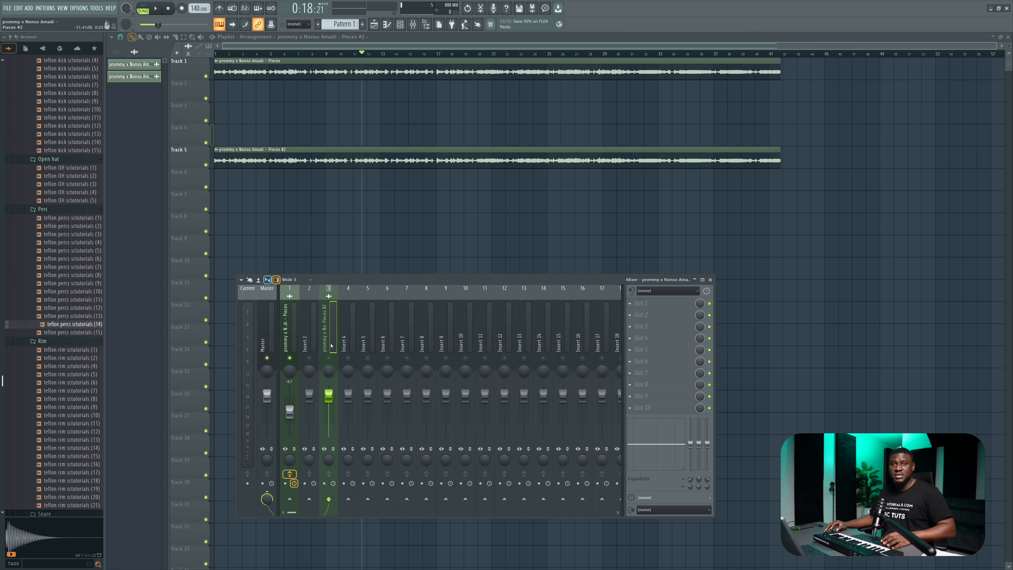
pyautogui.rightClick(329, 358)
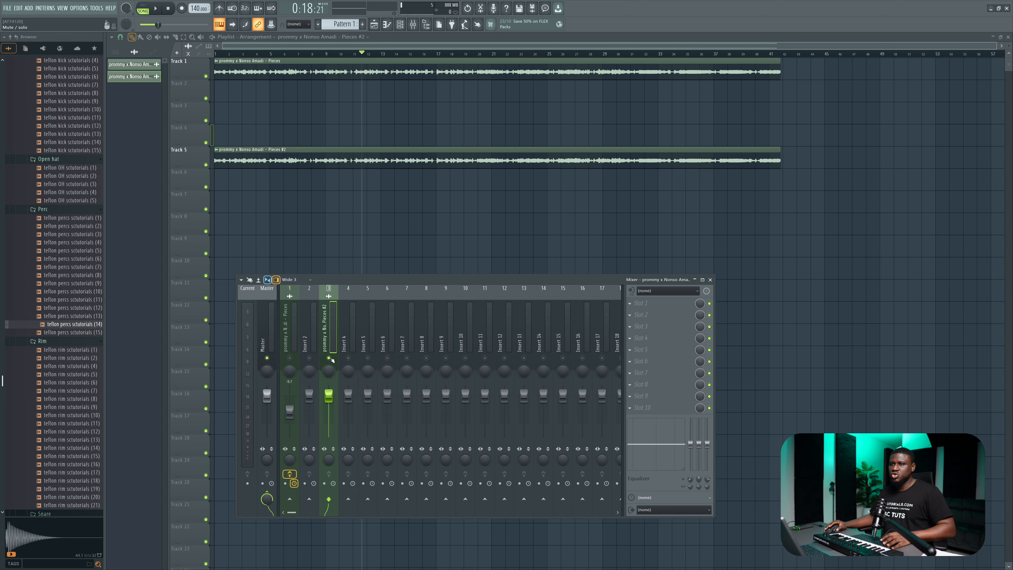
pyautogui.press('space')
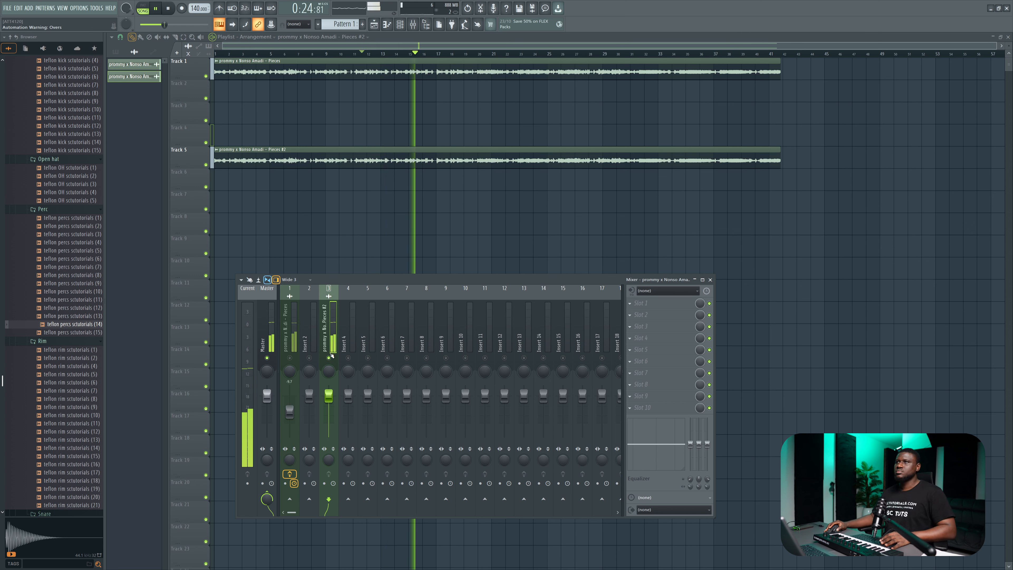
pyautogui.press('space')
# Play the mastered song soloed on mixer insert 1 and lower its fader to about -11.0 dB to match the unprocessed copy's level.
pyautogui.click(291, 337)
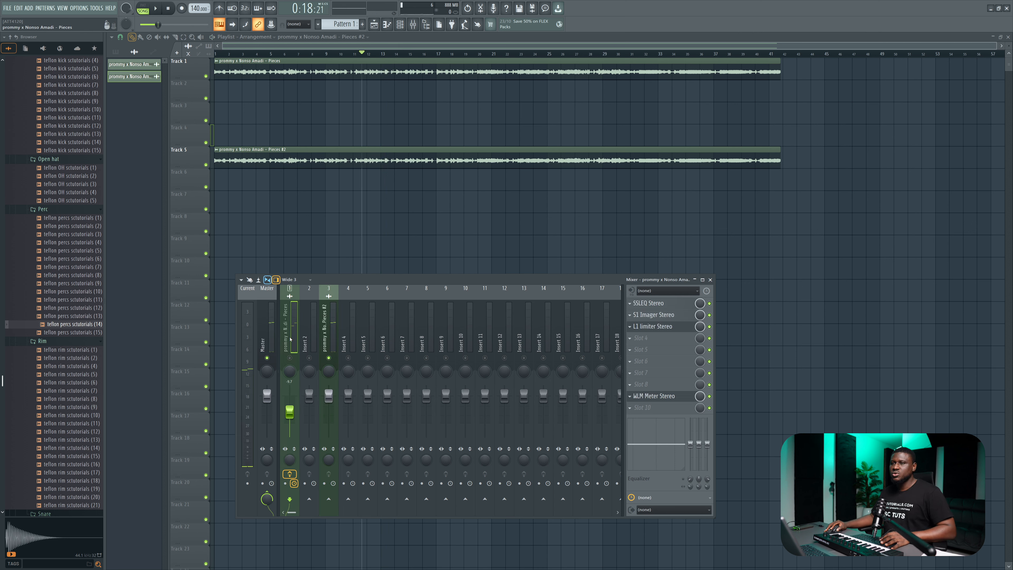
pyautogui.press('space')
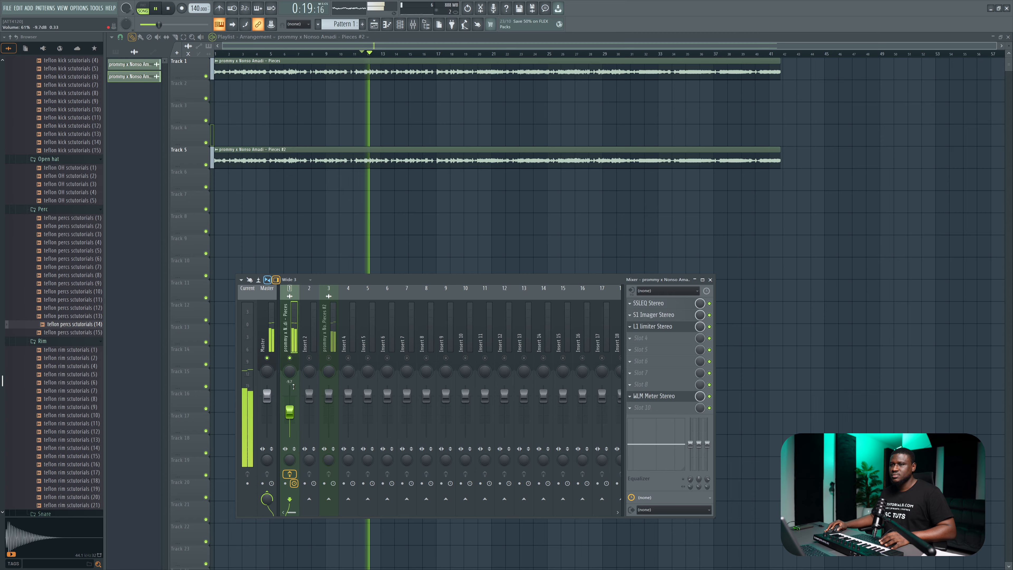
pyautogui.moveTo(293, 414); pyautogui.dragTo(293, 417)
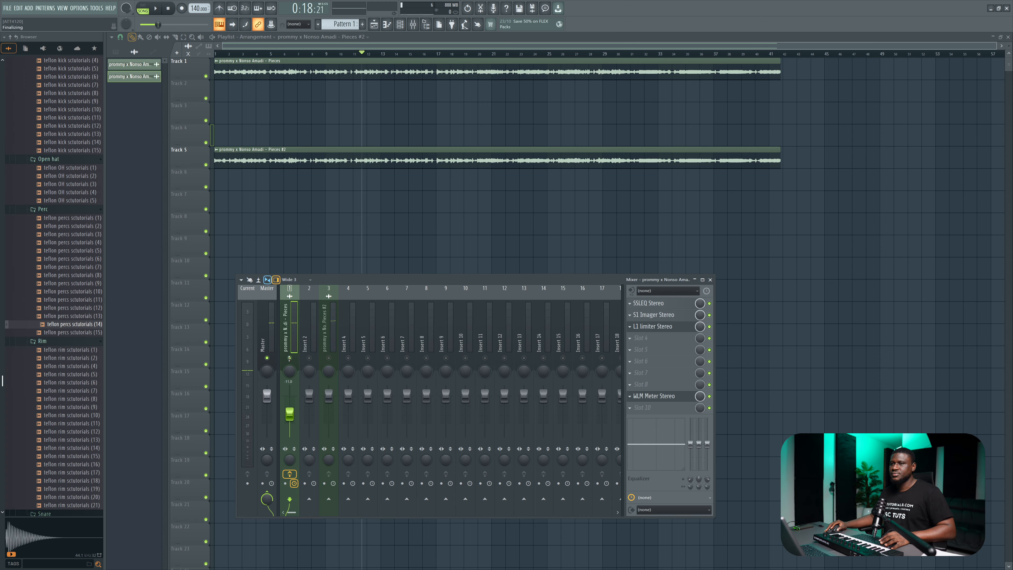